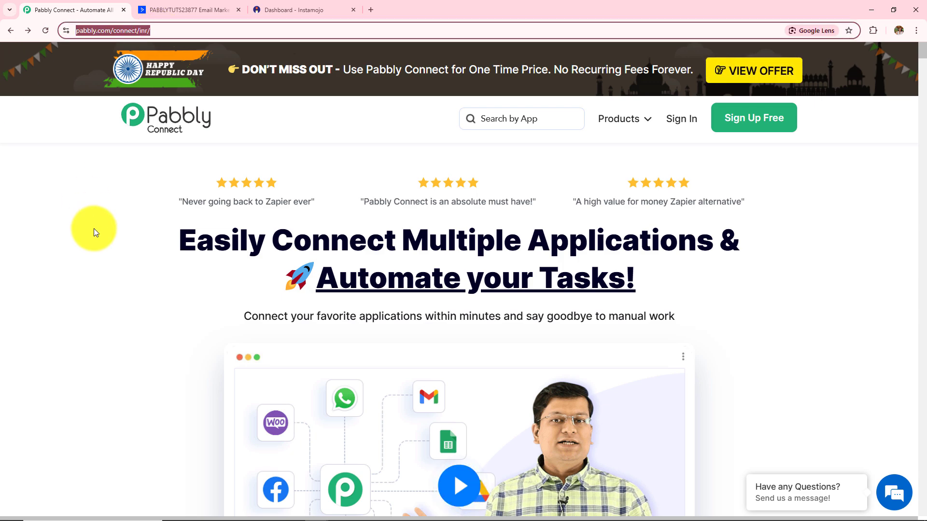
Step: Sign in to the Pabbly account and open the Pabbly Connect app
left_click(93, 228)
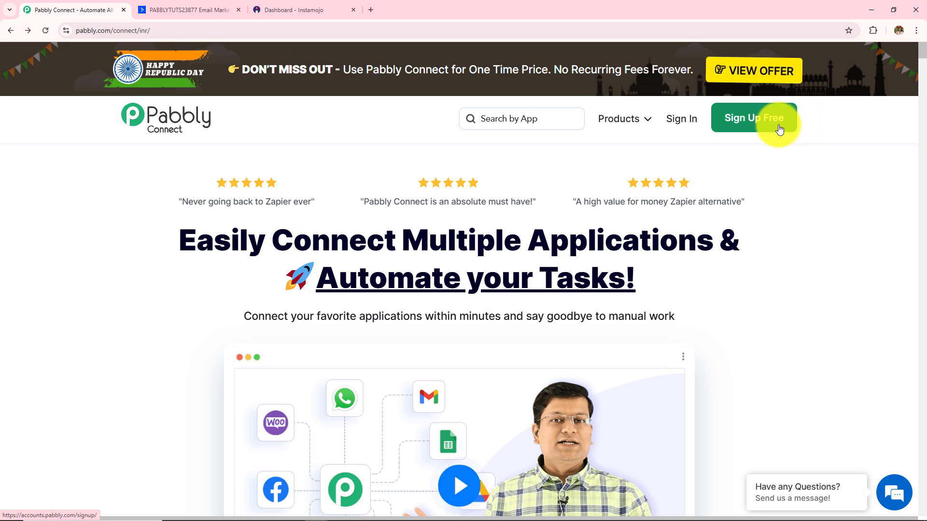
left_click(693, 121)
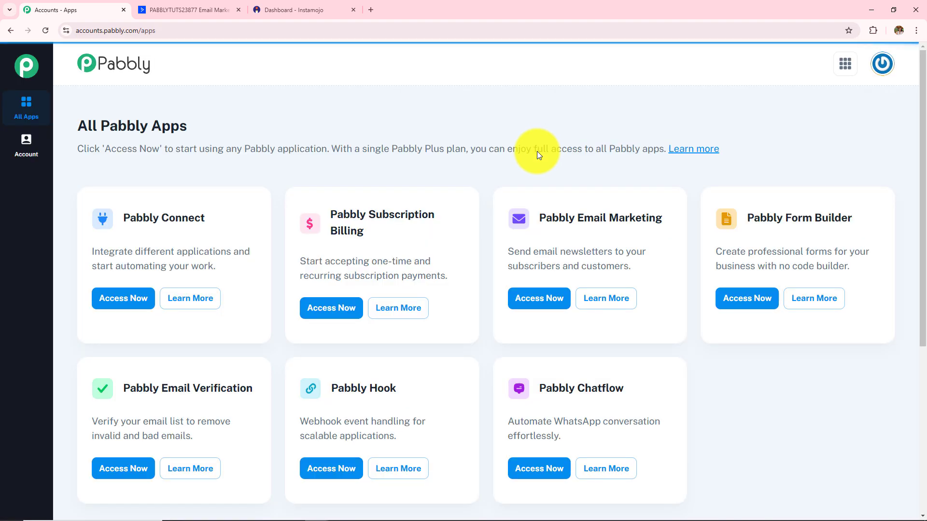
left_click_drag(85, 133, 196, 141)
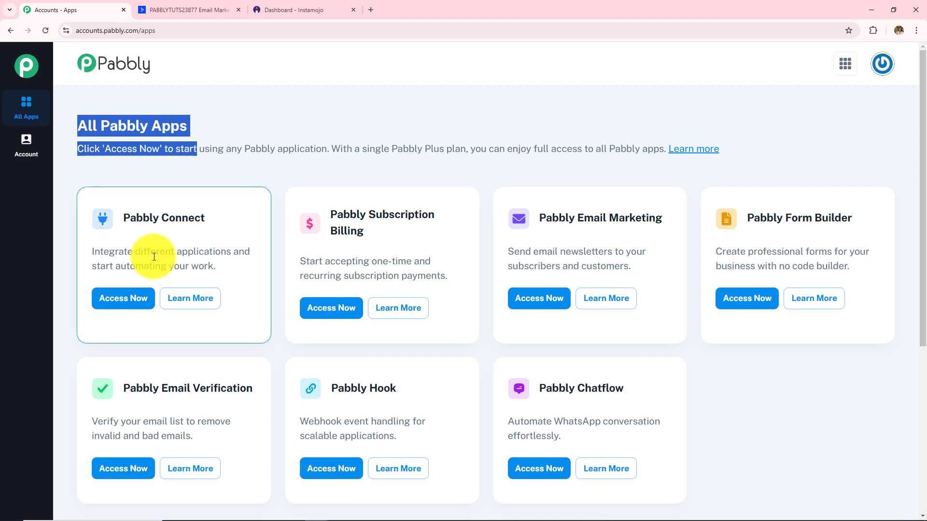
left_click_drag(123, 214, 226, 221)
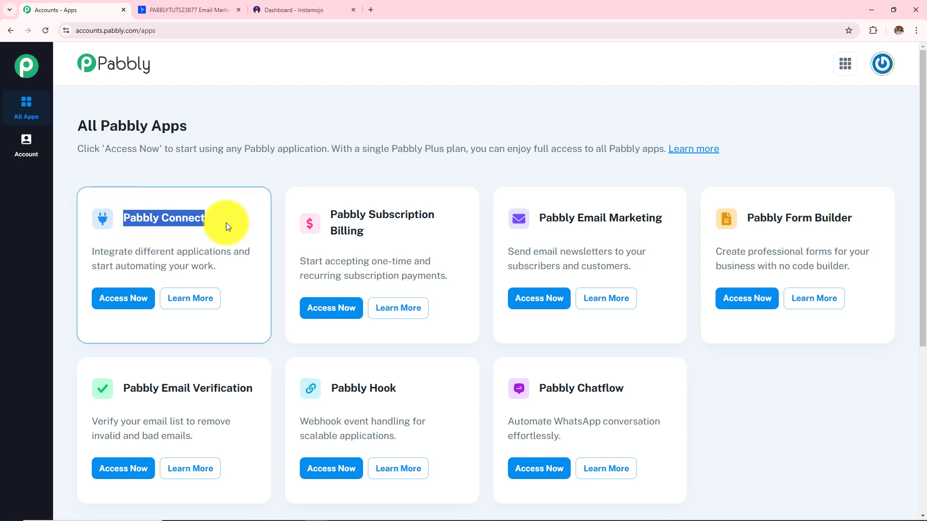
left_click(121, 300)
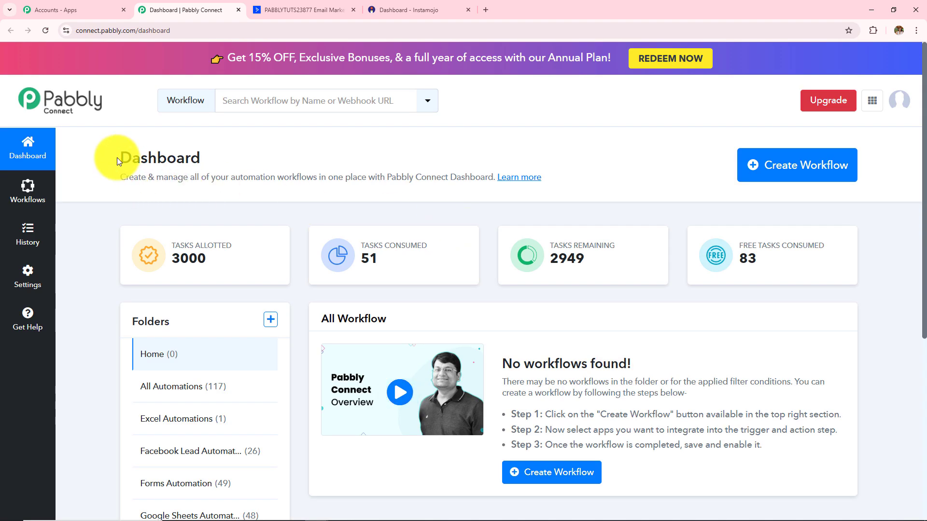
Step: Examine the dashboard's workflow area and its list of folders
left_click_drag(117, 157, 276, 157)
scroll(305, 234, "down", 4)
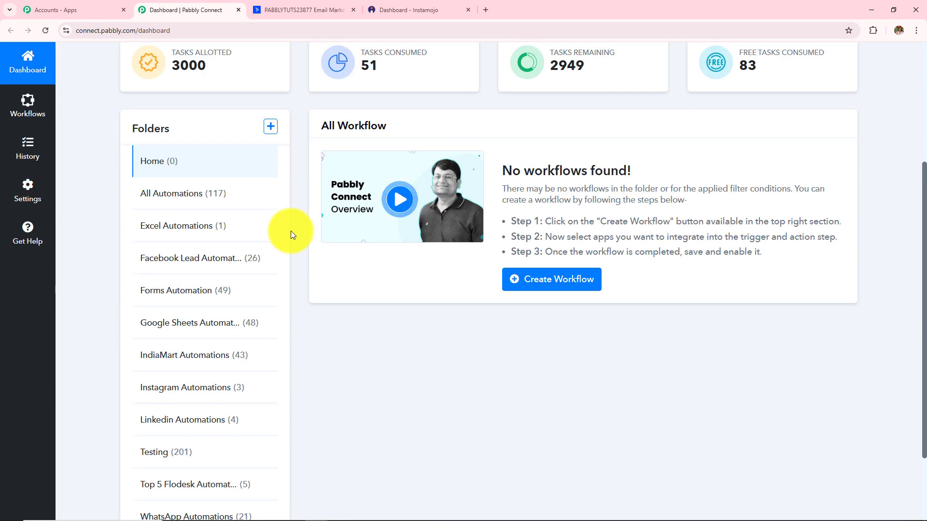
left_click_drag(321, 125, 395, 144)
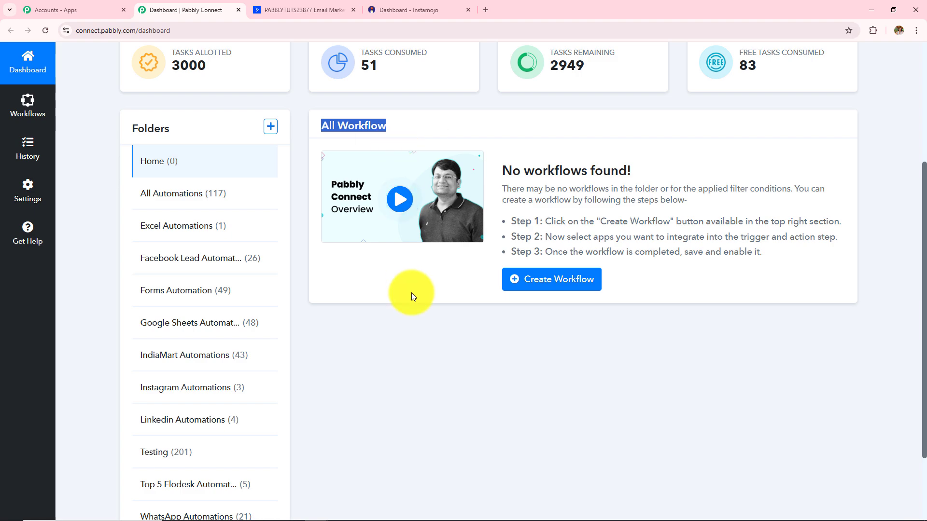
left_click(134, 128)
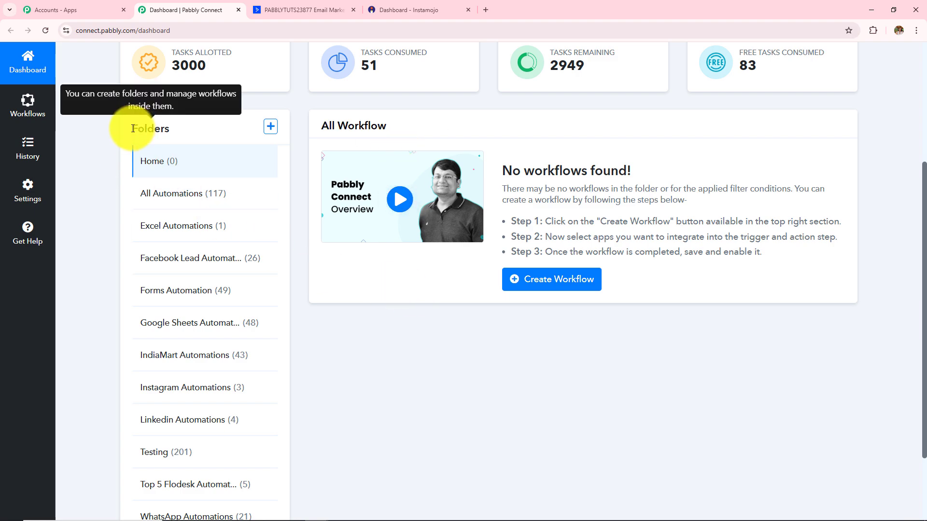
double_click(133, 129)
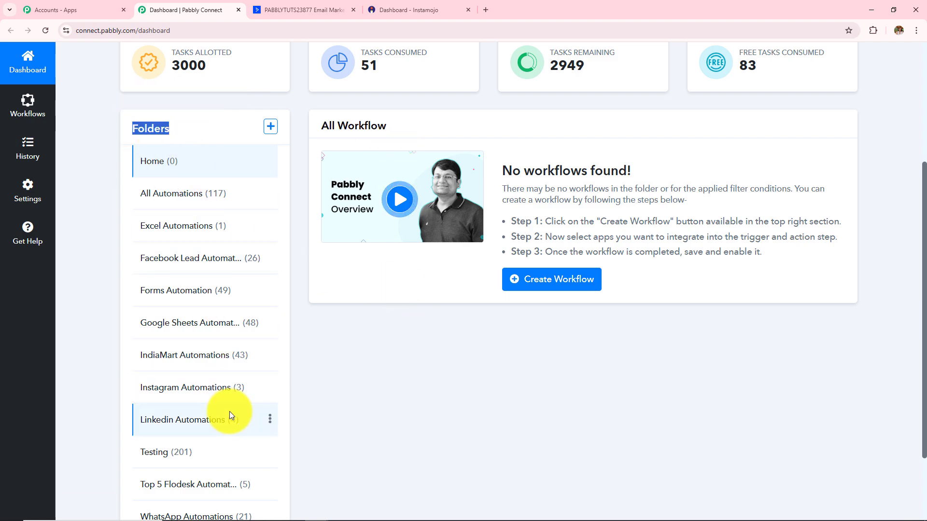
scroll(230, 412, "up", 4)
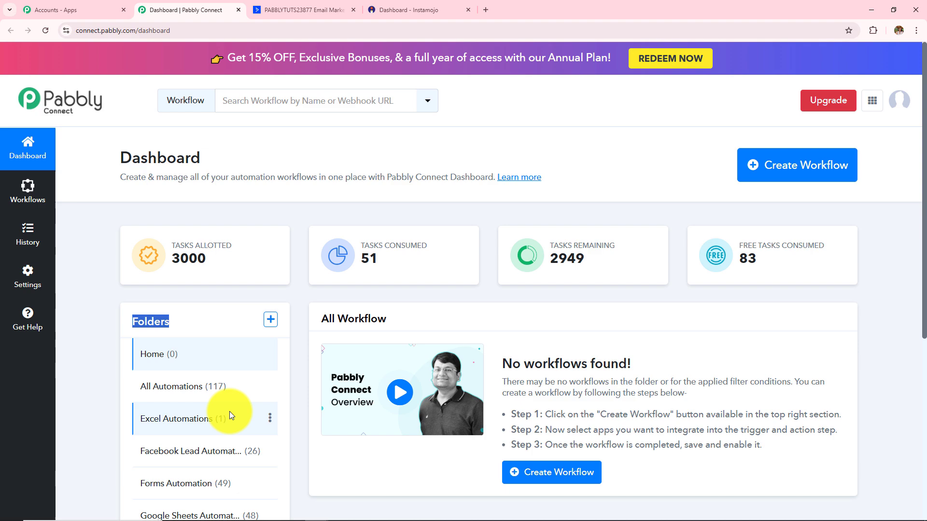
left_click(270, 318)
left_click_drag(405, 229, 405, 229)
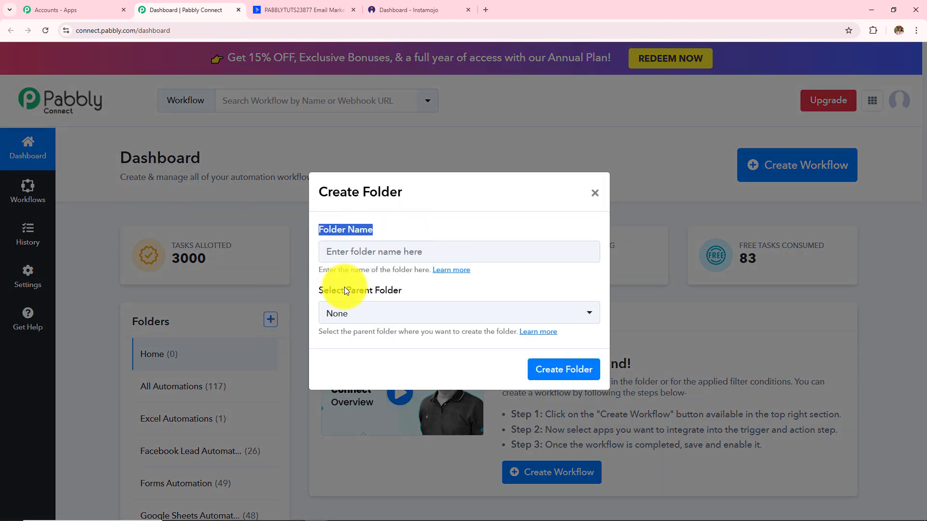
left_click_drag(316, 290, 443, 291)
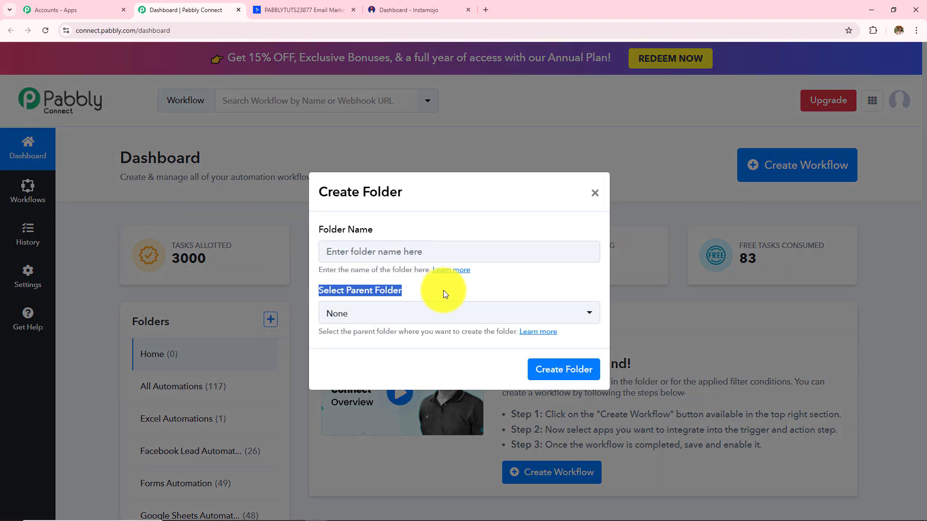
left_click(585, 193)
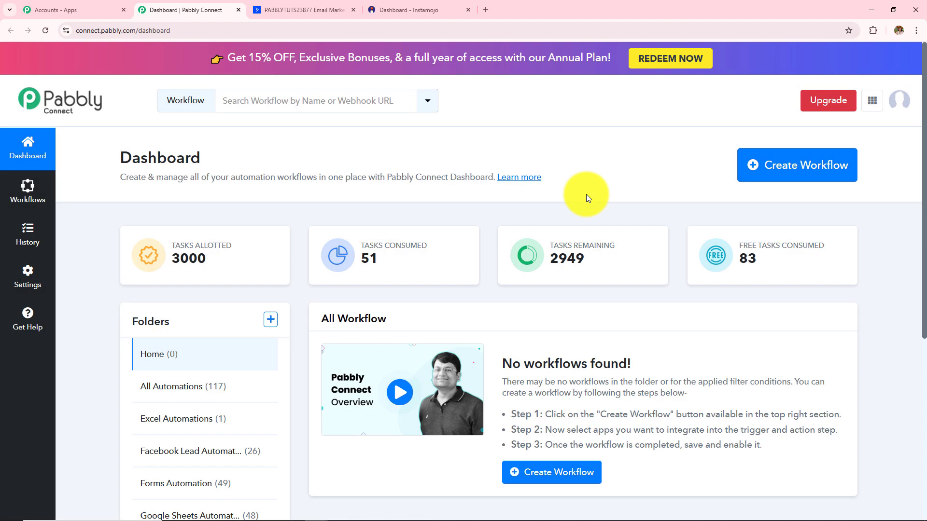
Step: Start a new workflow named "How to Create or Update ActiveCampaign Contact for Instamojo Payment"
left_click(754, 181)
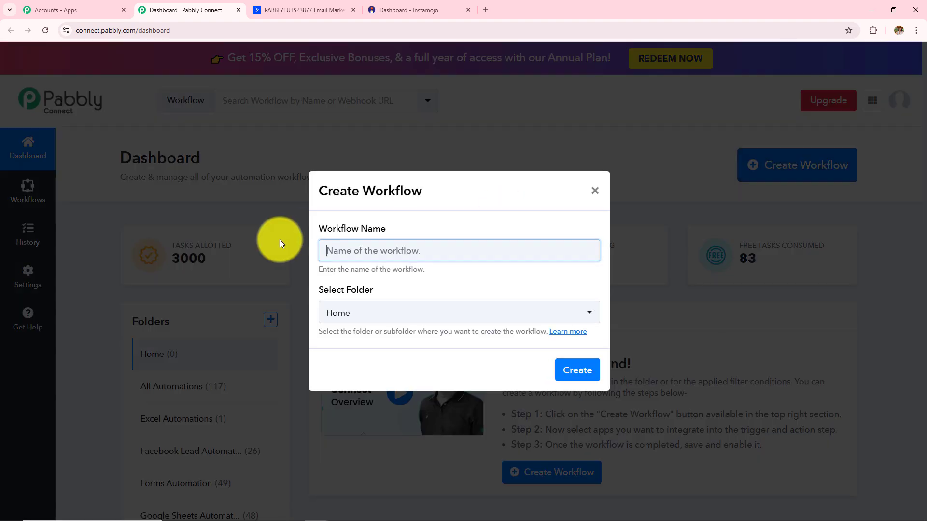
left_click_drag(316, 228, 453, 227)
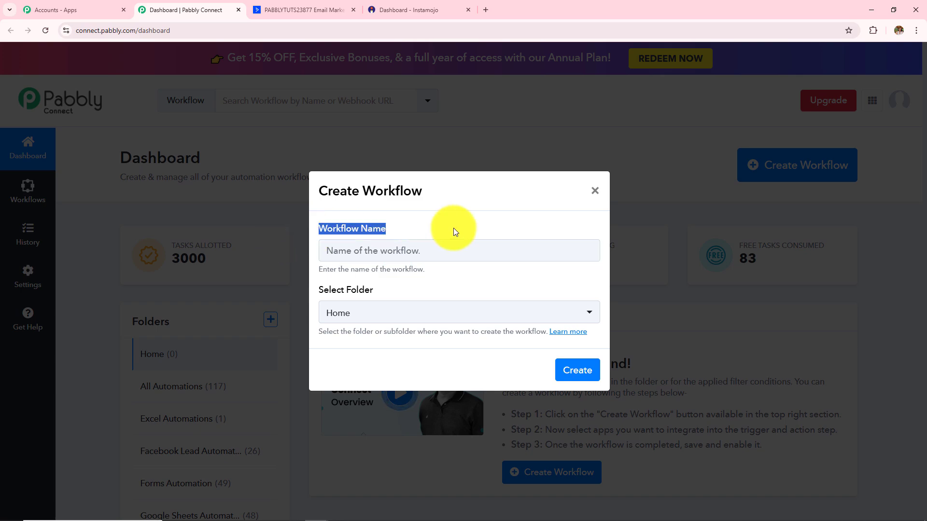
left_click_drag(316, 290, 433, 290)
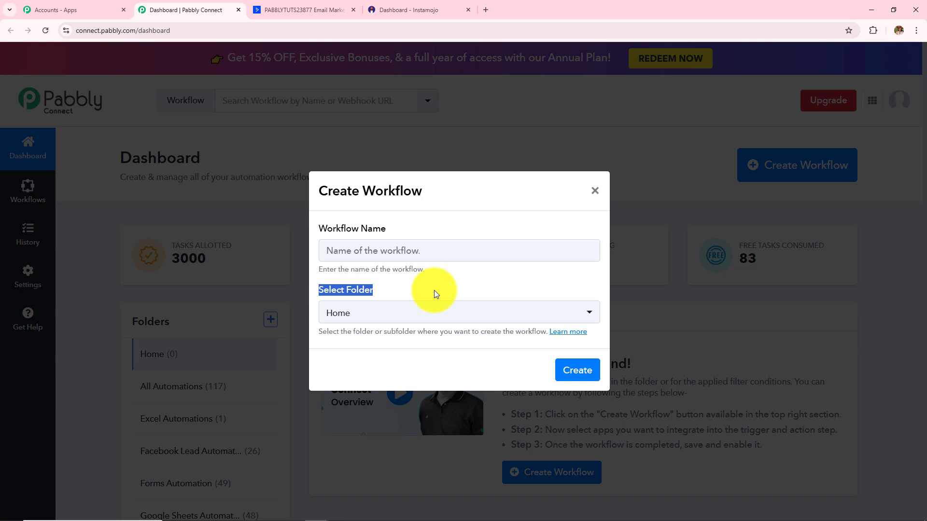
left_click(435, 253)
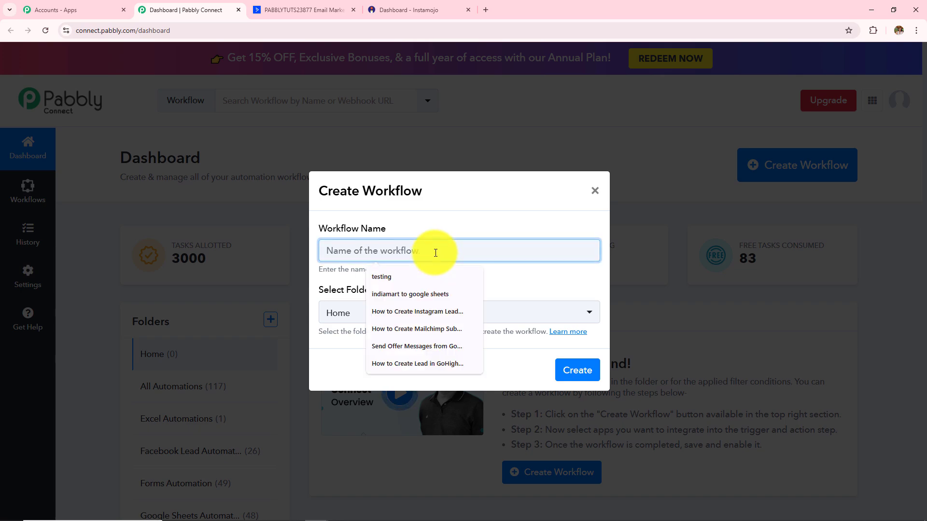
type("How to Create or Update ActiveCampaign Contact for Instamojo Payment")
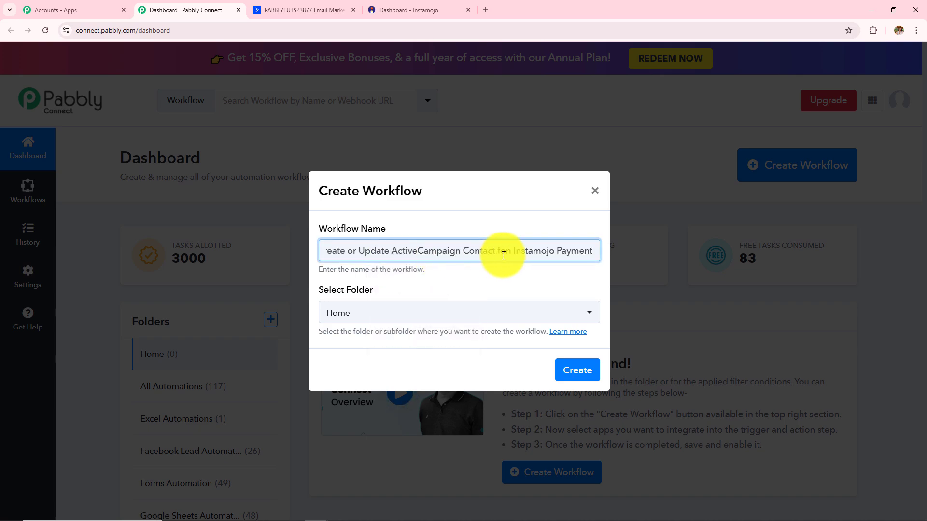
left_click_drag(502, 252, 637, 256)
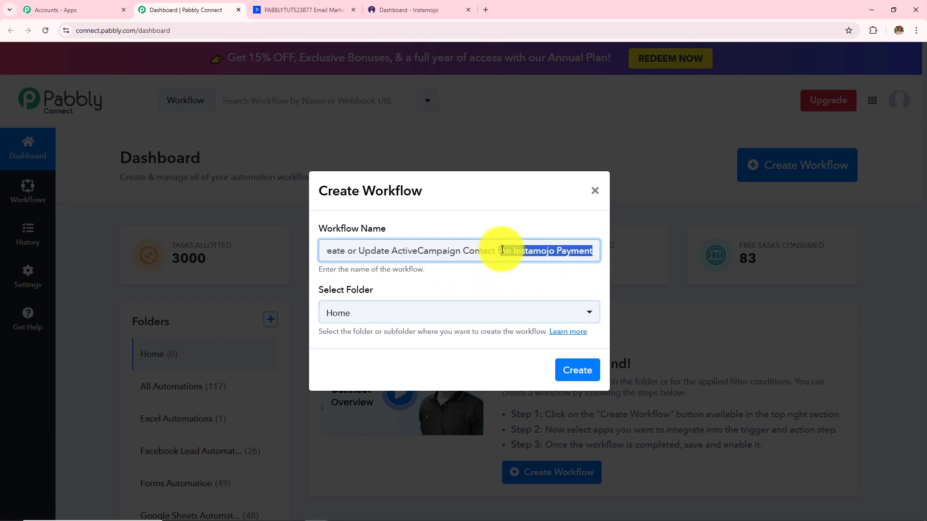
Step: Choose the All Automations folder for the new workflow and create it
left_click(480, 313)
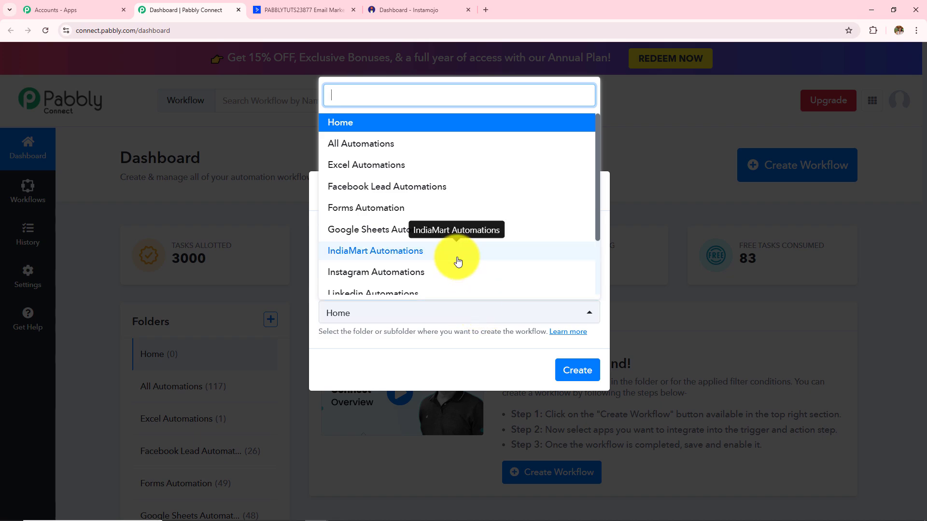
scroll(455, 259, "down", 2)
scroll(455, 258, "up", 2)
scroll(455, 259, "down", 3)
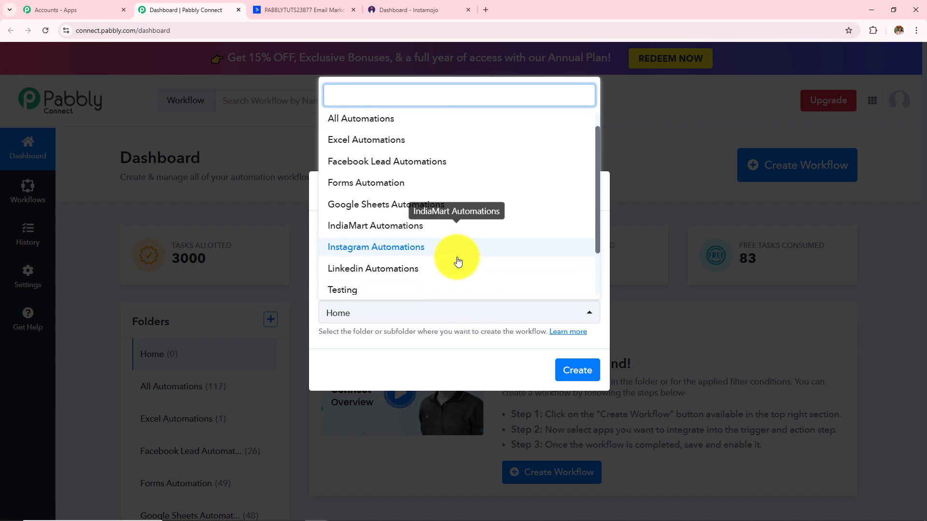
scroll(435, 227, "up", 3)
left_click(389, 141)
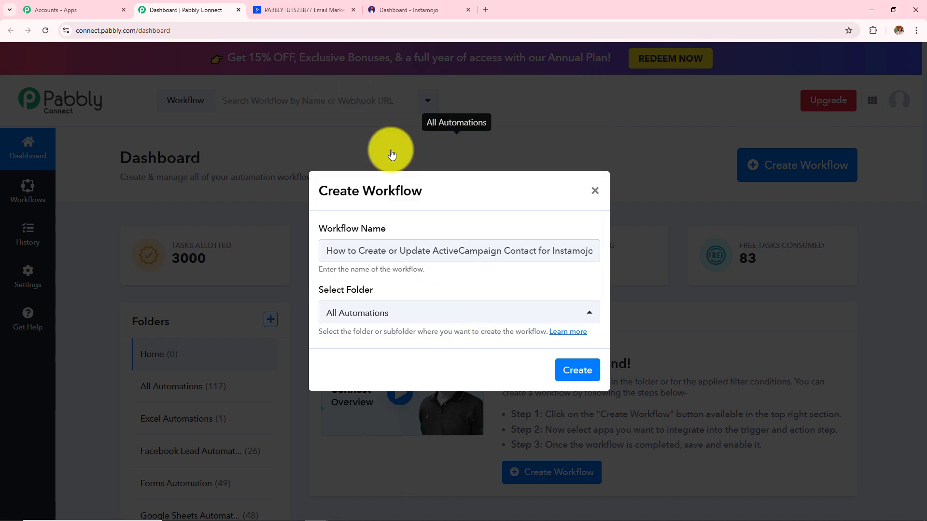
left_click(575, 373)
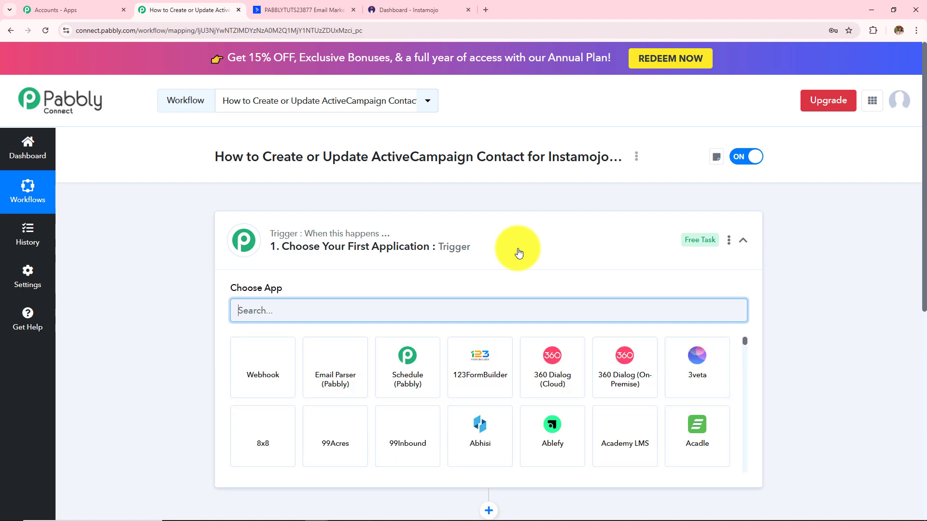
Step: Collapse the trigger step and review the workflow's trigger, action and title
left_click(518, 252)
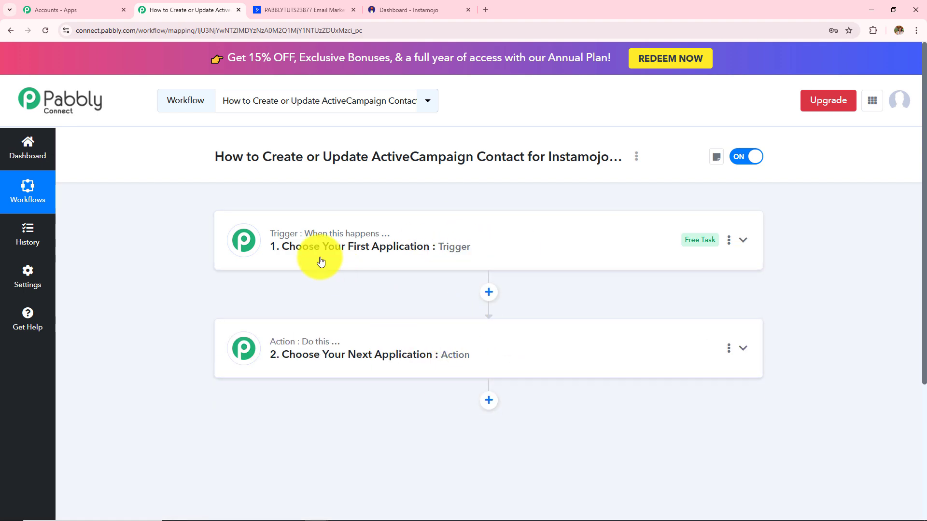
mouse_move(309, 350)
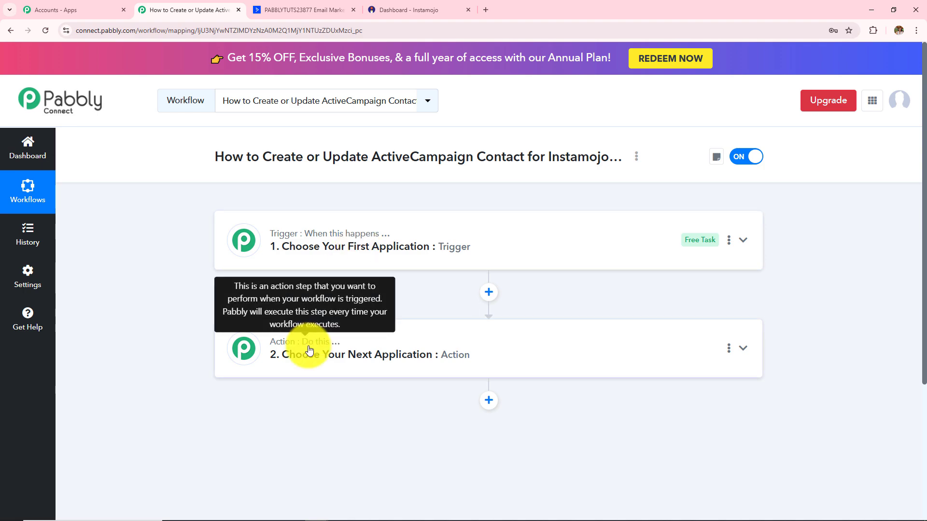
mouse_move(342, 234)
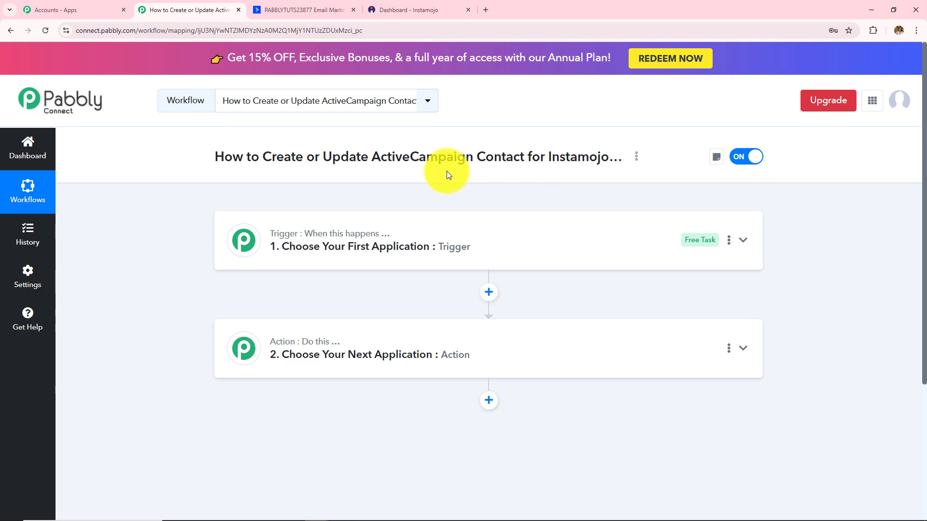
left_click_drag(271, 157, 486, 193)
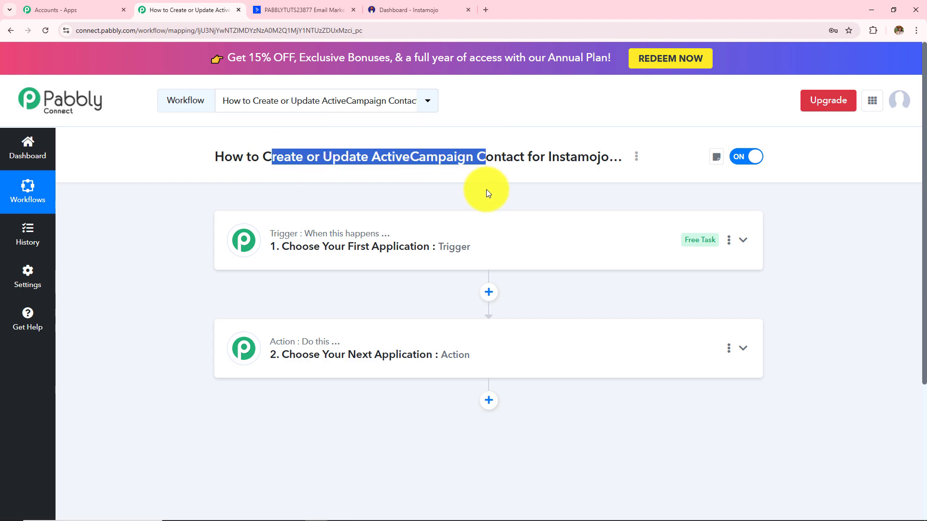
double_click(548, 155)
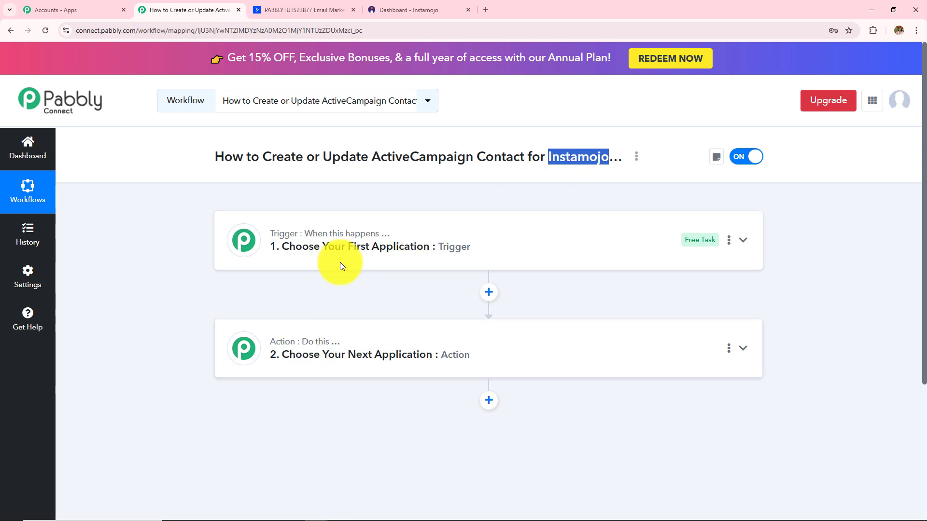
left_click_drag(263, 158, 493, 159)
Step: Set the workflow's trigger app to Instamojo V1 with the New Sale trigger event
left_click(460, 251)
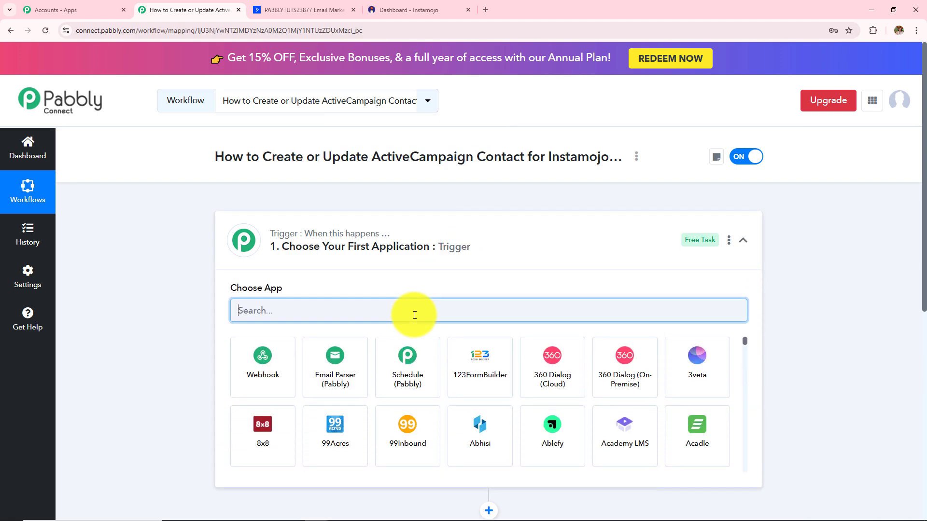
type("Insra")
key("BackSpace")
key("BackSpace")
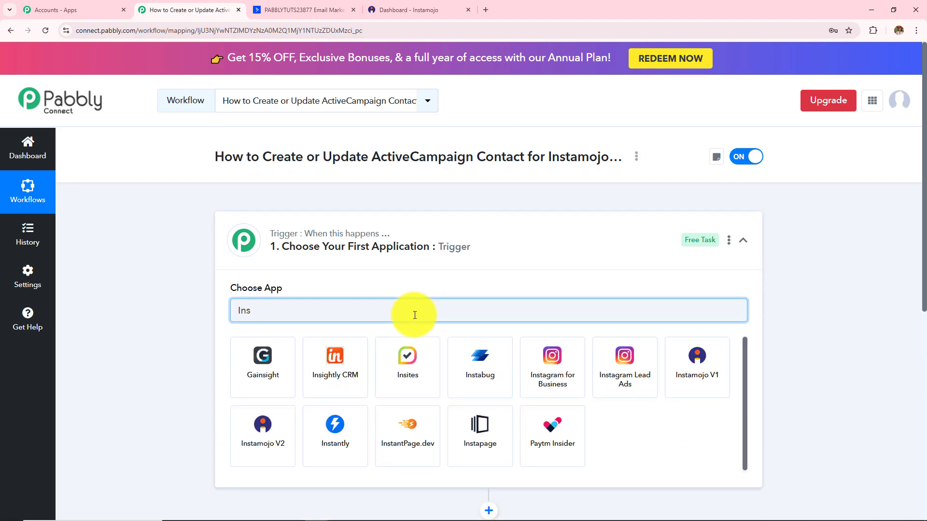
type("tam")
left_click(283, 352)
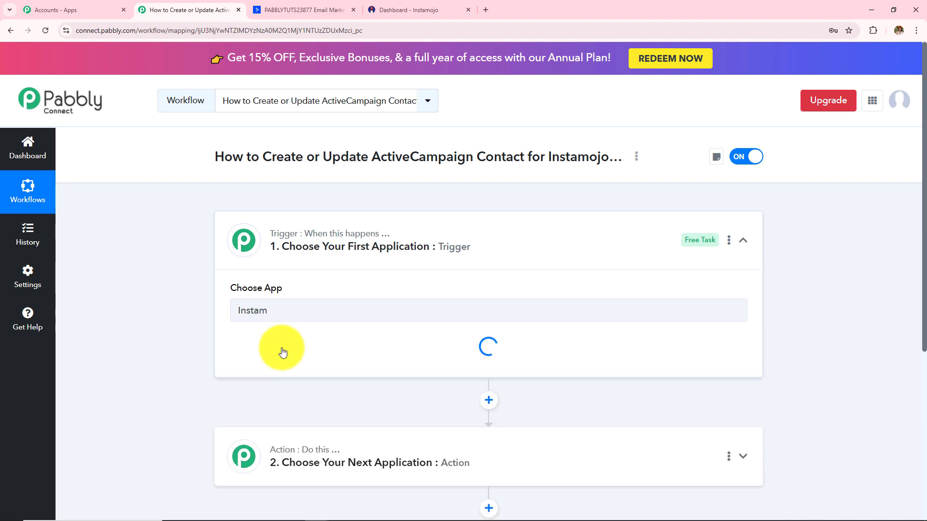
left_click(290, 363)
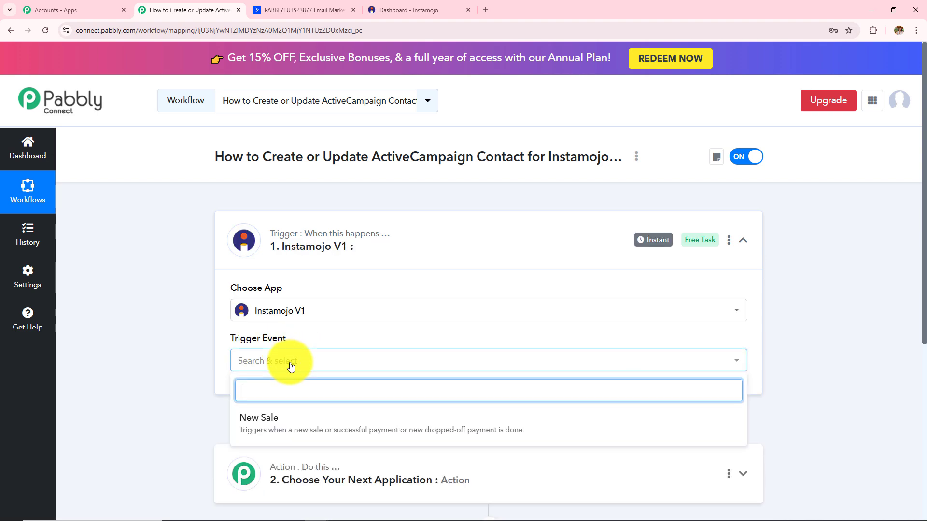
left_click(292, 426)
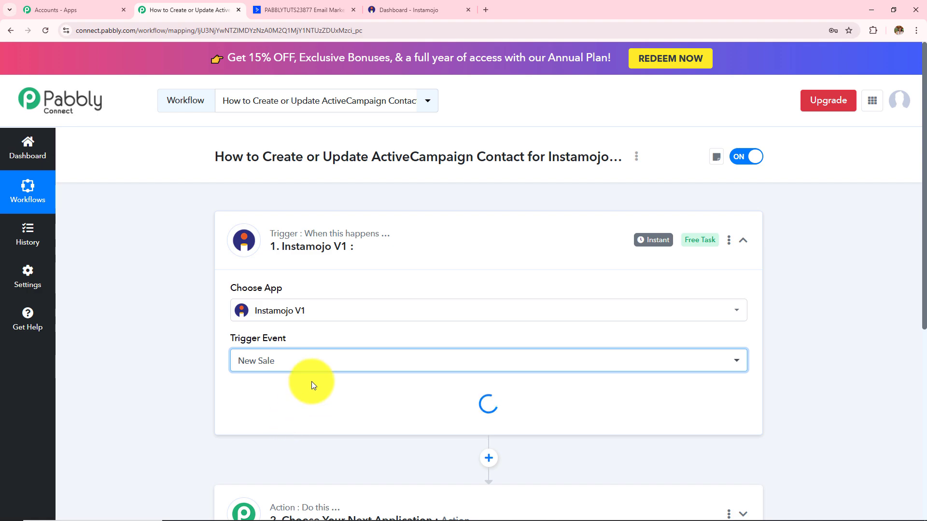
Step: Read the setup instructions for connecting Instamojo through the trigger's webhook URL
scroll(372, 316, "down", 3)
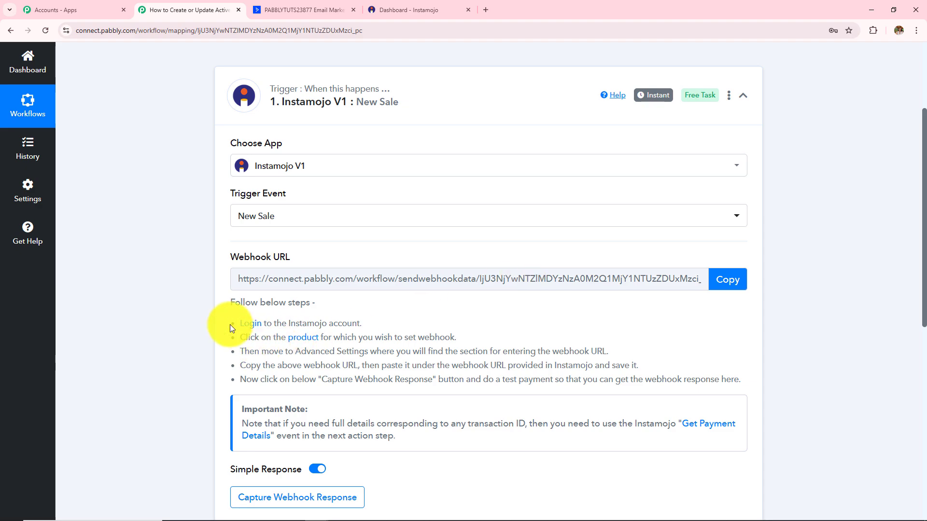
left_click_drag(232, 325, 737, 385)
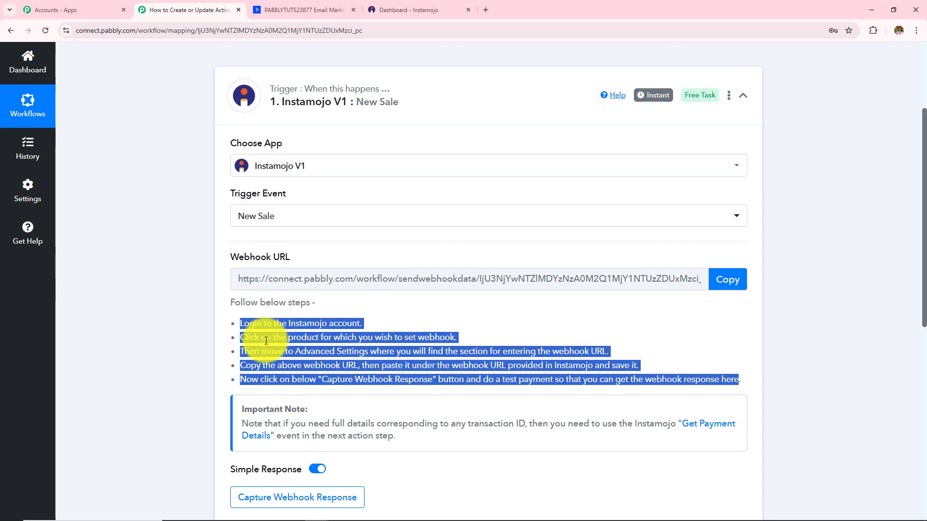
Step: Switch to Instamojo and open the Core PHP Programming smart page for editing at its webhook settings
left_click(377, 12)
mouse_move(399, 148)
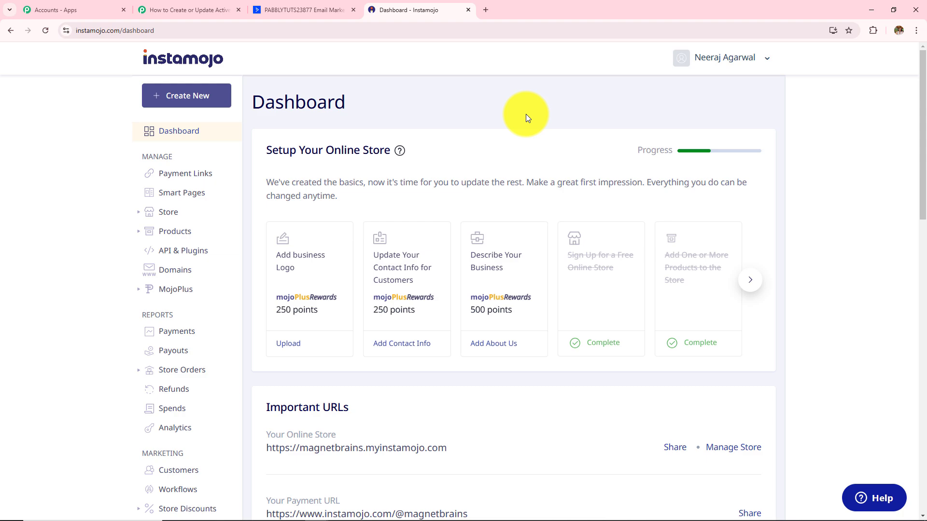
left_click(167, 195)
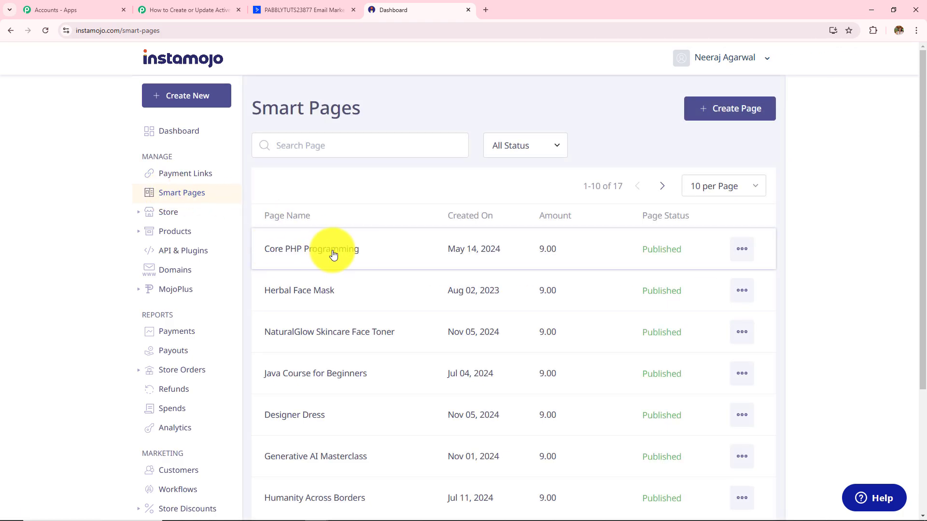
left_click(740, 257)
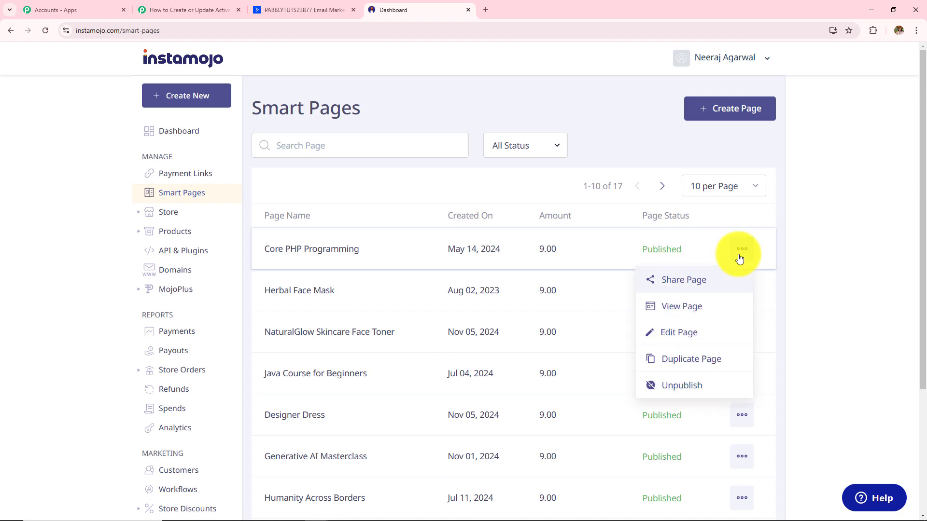
left_click(702, 333)
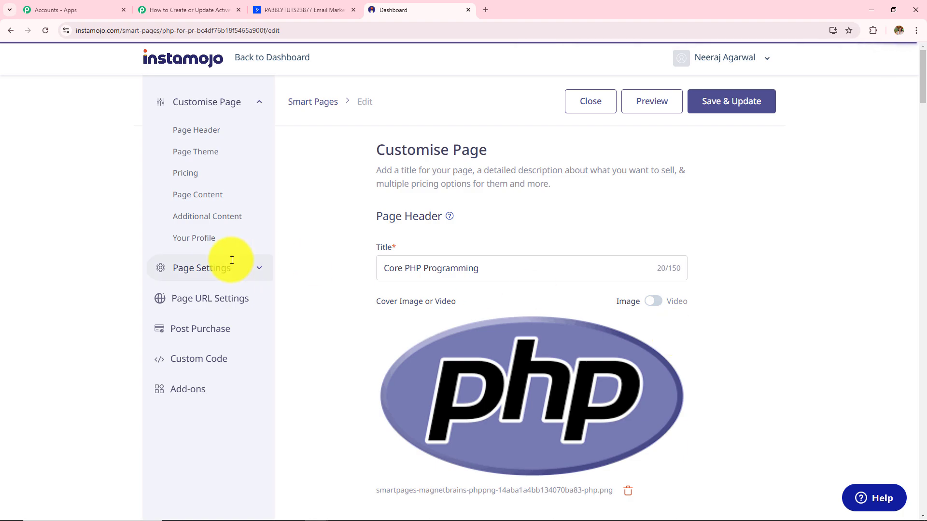
left_click(231, 264)
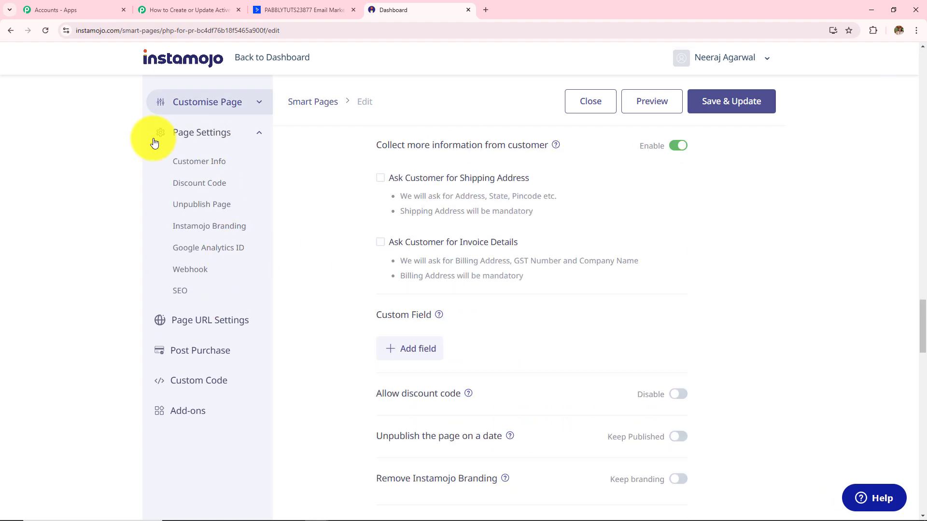
left_click(201, 273)
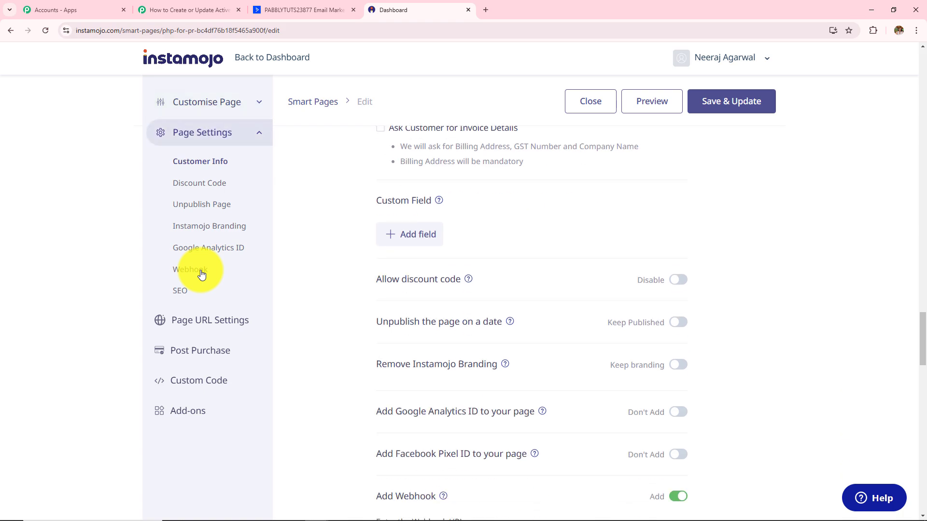
Step: Replace the smart page's webhook URL with the one copied from the Instamojo trigger in Pabbly Connect
left_click_drag(384, 190, 722, 200)
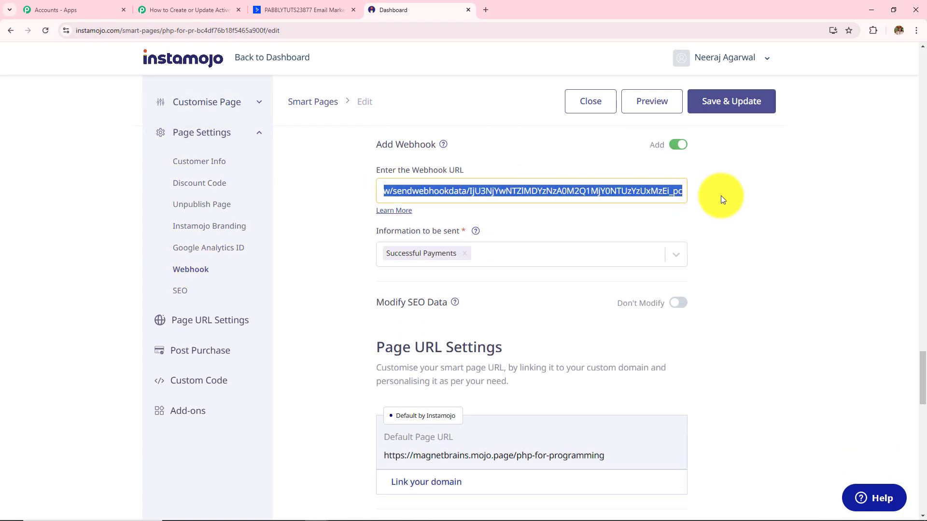
key("BackSpace")
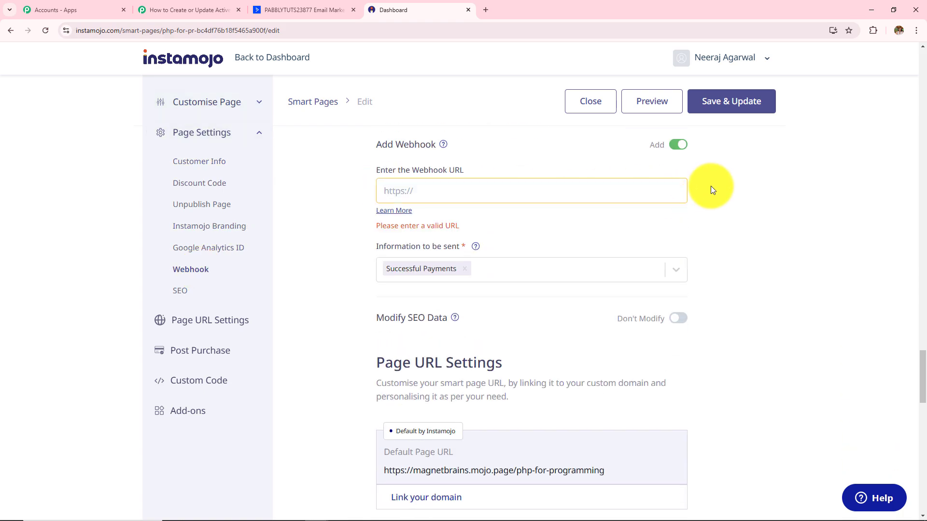
left_click(215, 10)
left_click(717, 279)
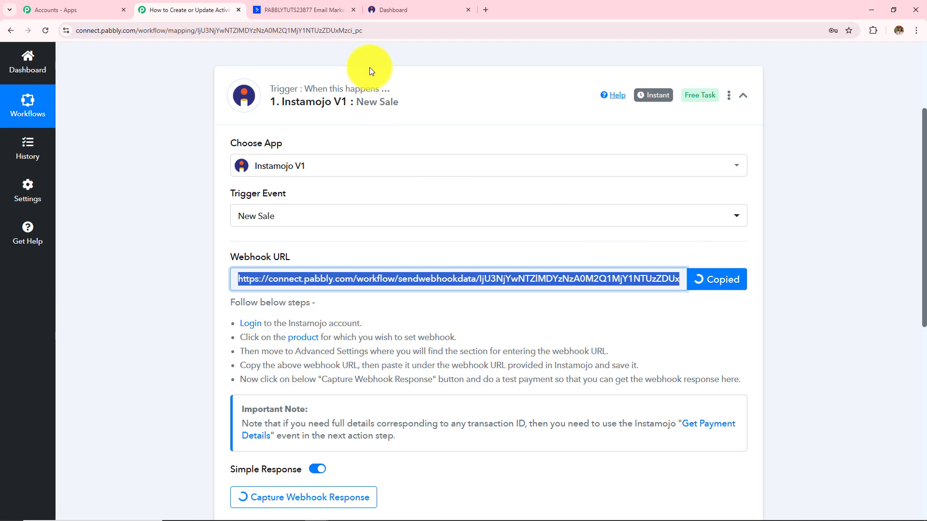
left_click(397, 14)
left_click(464, 191)
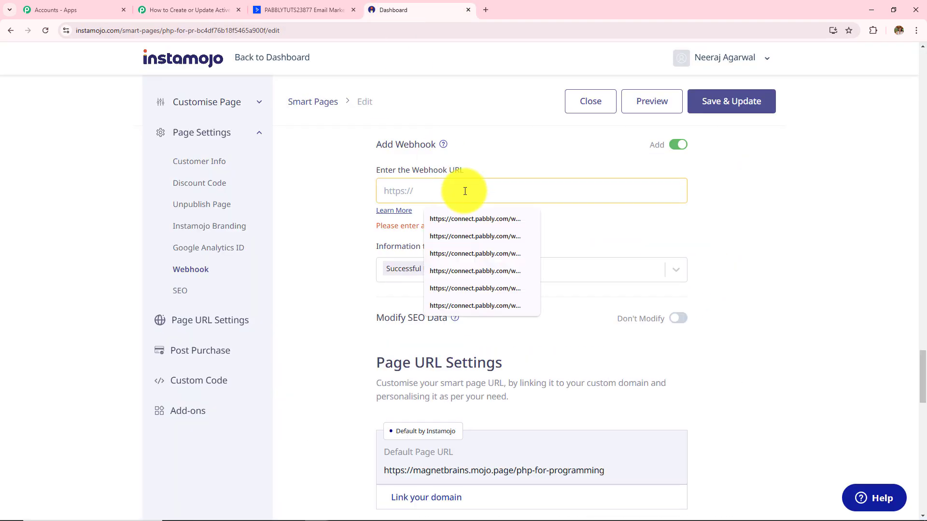
key("ctrl+v")
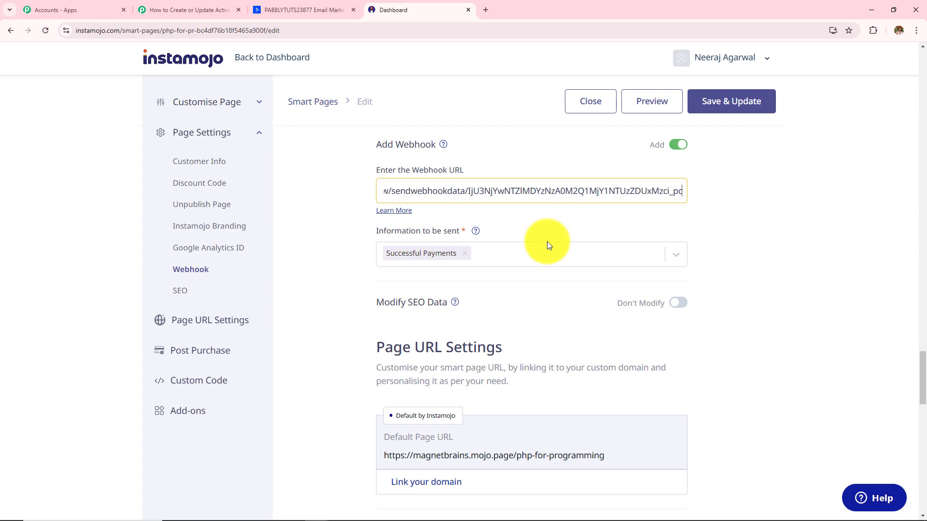
Step: Keep Successful Payments as the information sent by the webhook, and save and update the smart page
left_click(500, 259)
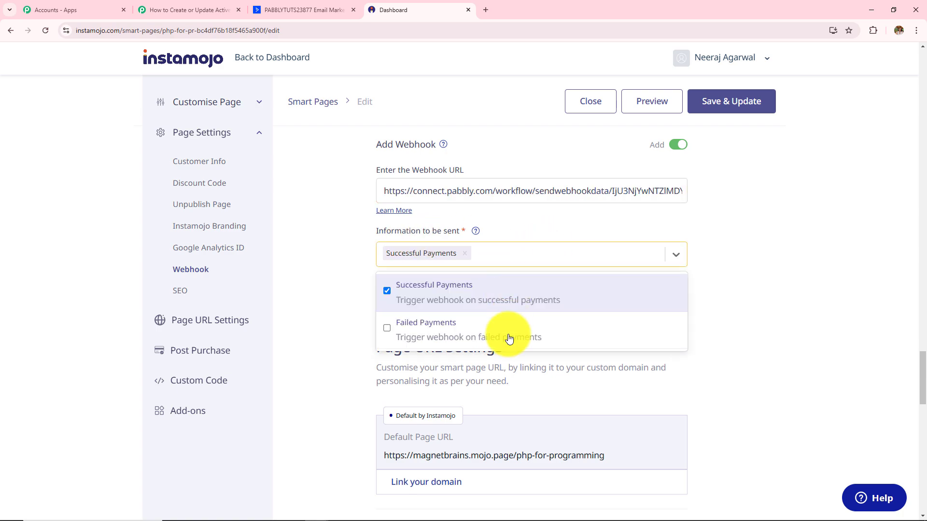
left_click(445, 302)
left_click(388, 290)
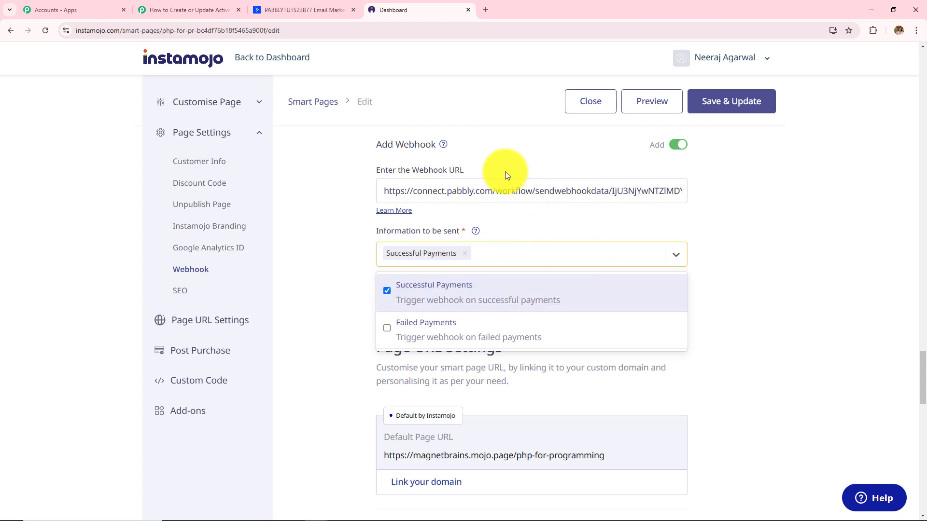
left_click(578, 216)
left_click(748, 110)
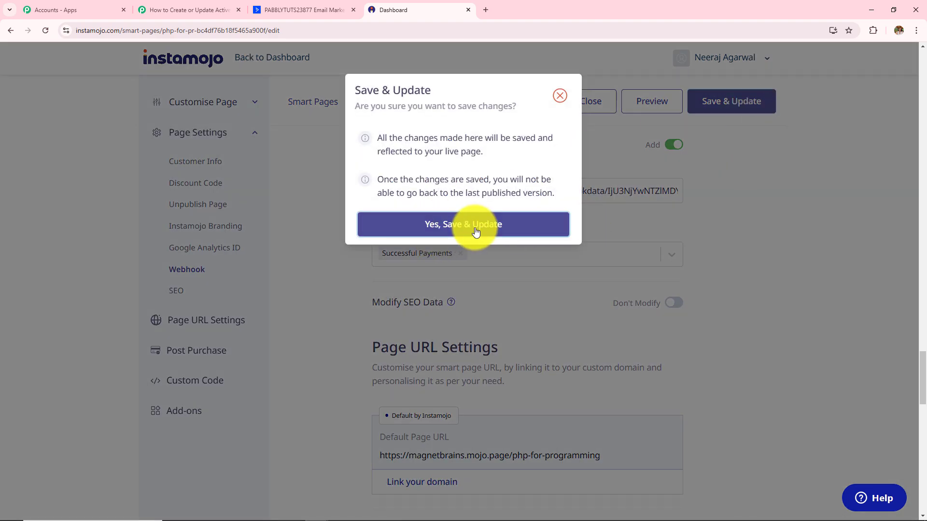
left_click(435, 235)
left_click_drag(350, 66, 454, 66)
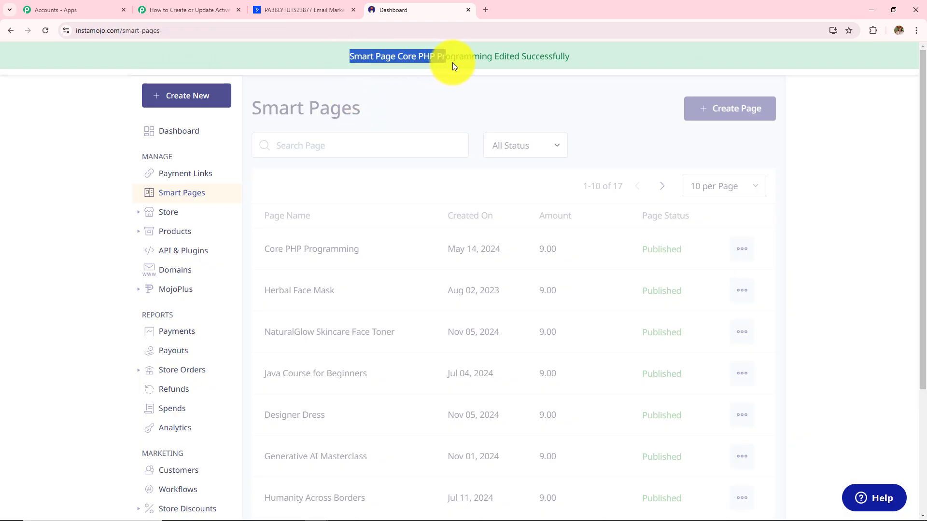
left_click_drag(514, 61, 566, 62)
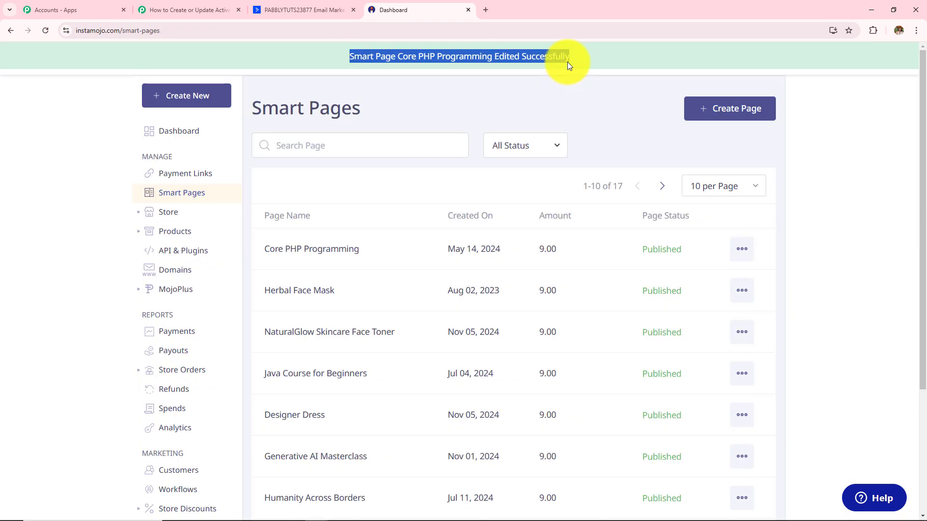
Step: Switch back to Pabbly Connect and examine the trigger's webhook response status and its note about making a test submission
left_click(159, 4)
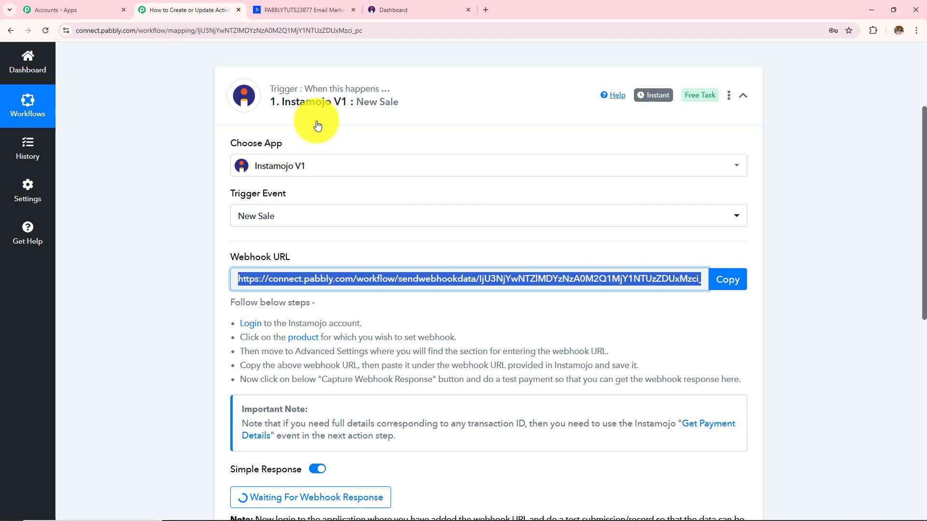
left_click(414, 7)
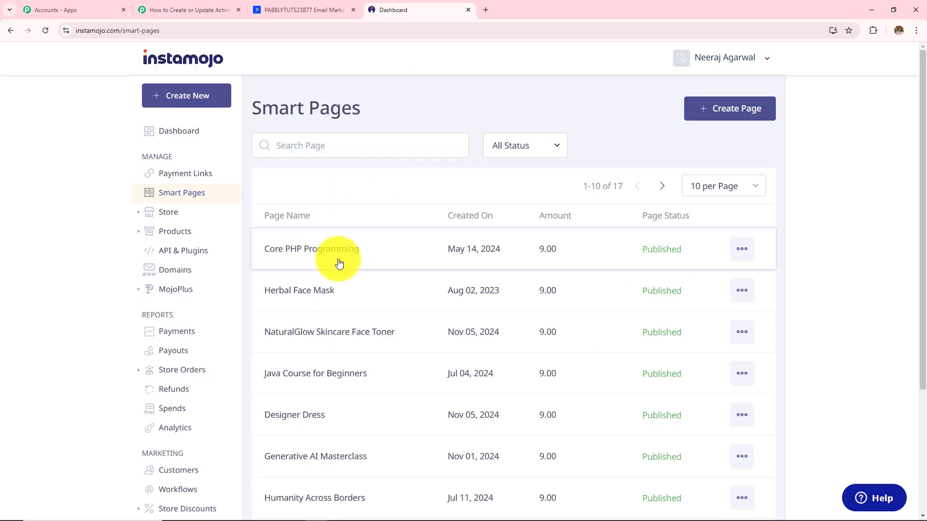
left_click(176, 7)
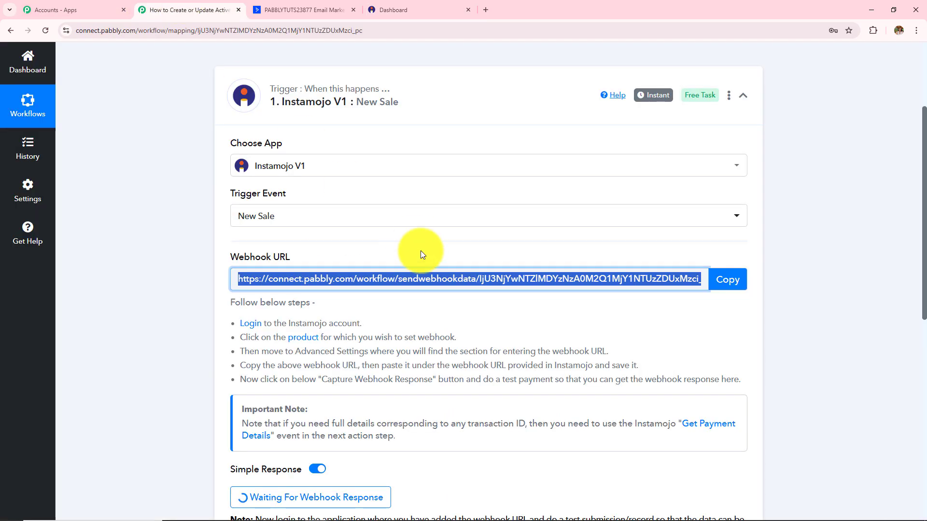
scroll(421, 256, "down", 1)
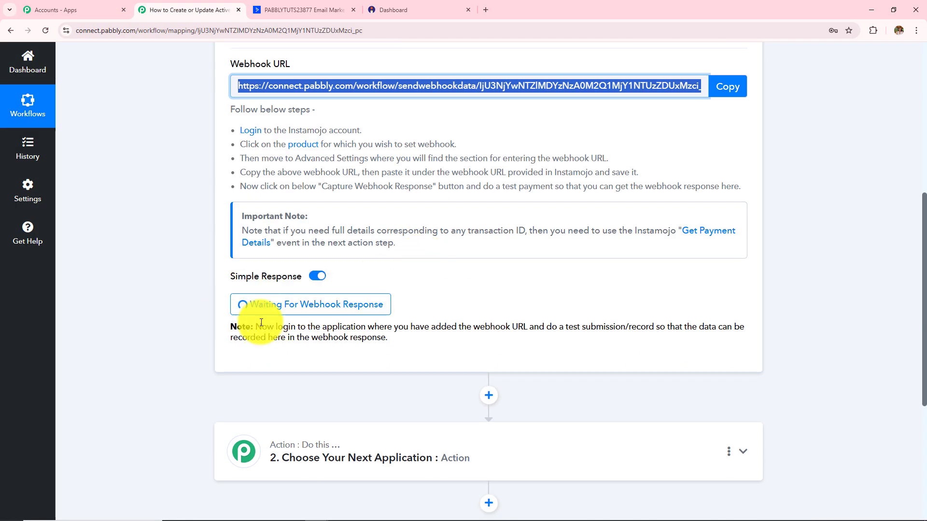
left_click(377, 331)
triple_click(378, 332)
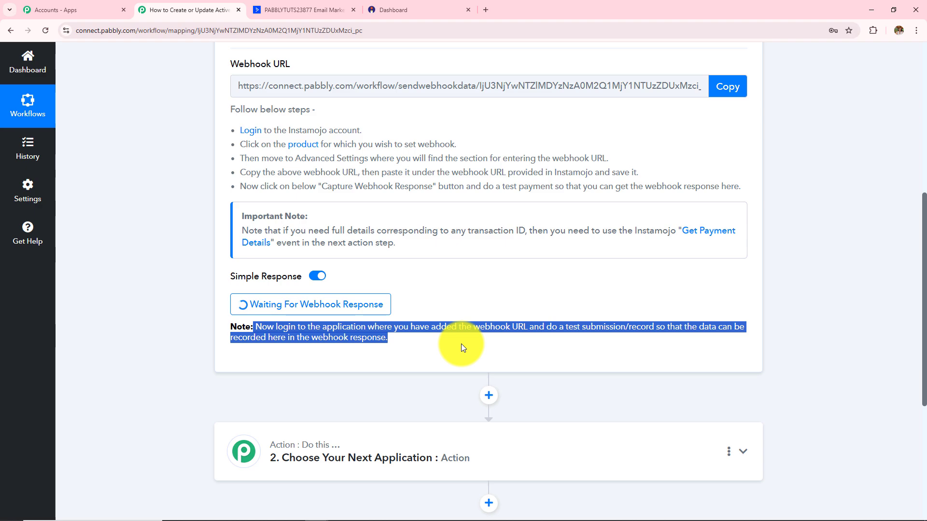
scroll(444, 234, "down", 3)
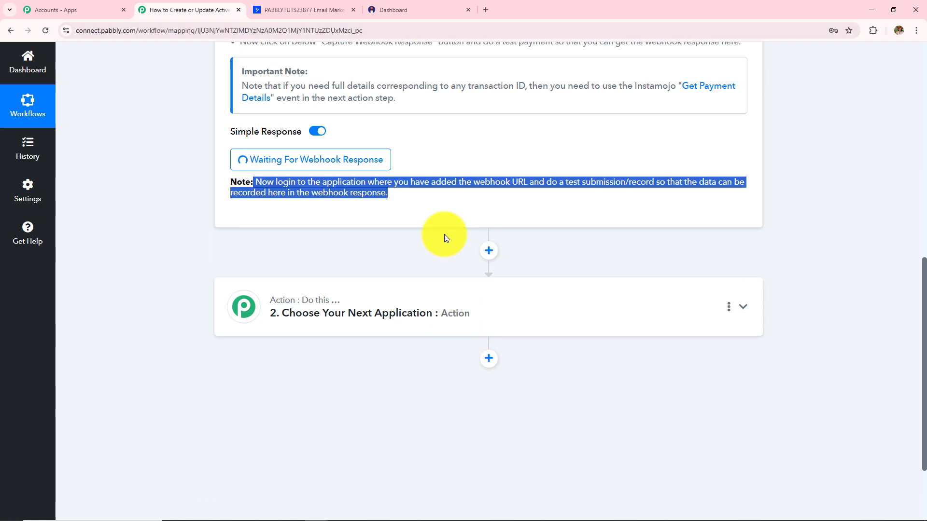
left_click(413, 8)
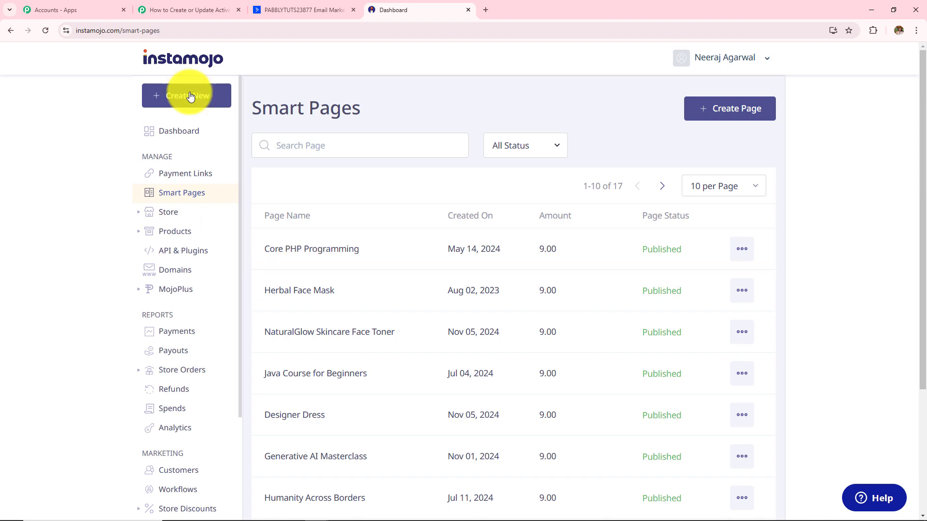
left_click(223, 7)
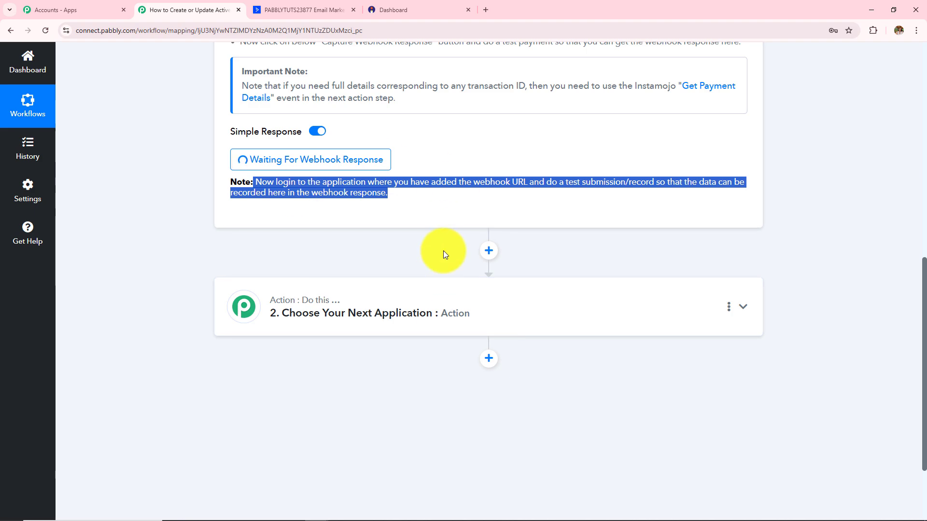
scroll(354, 264, "up", 5)
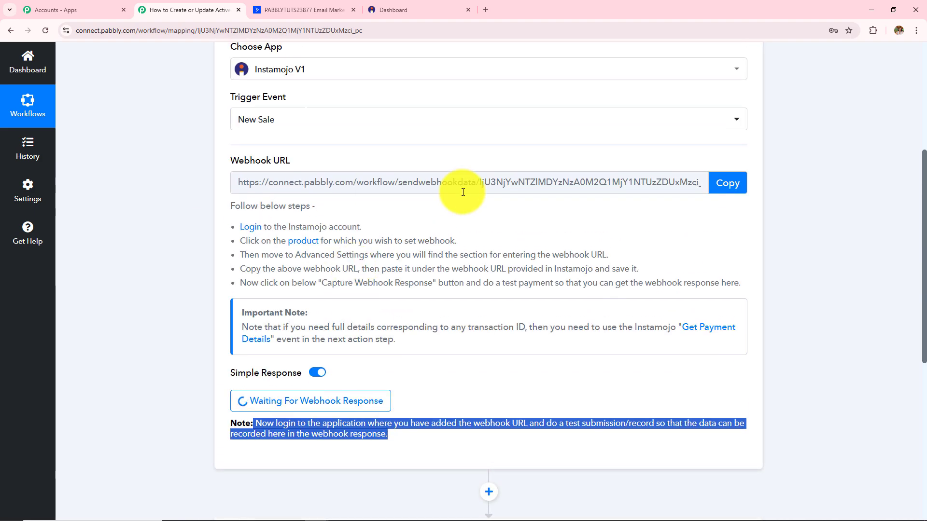
scroll(409, 276, "up", 3)
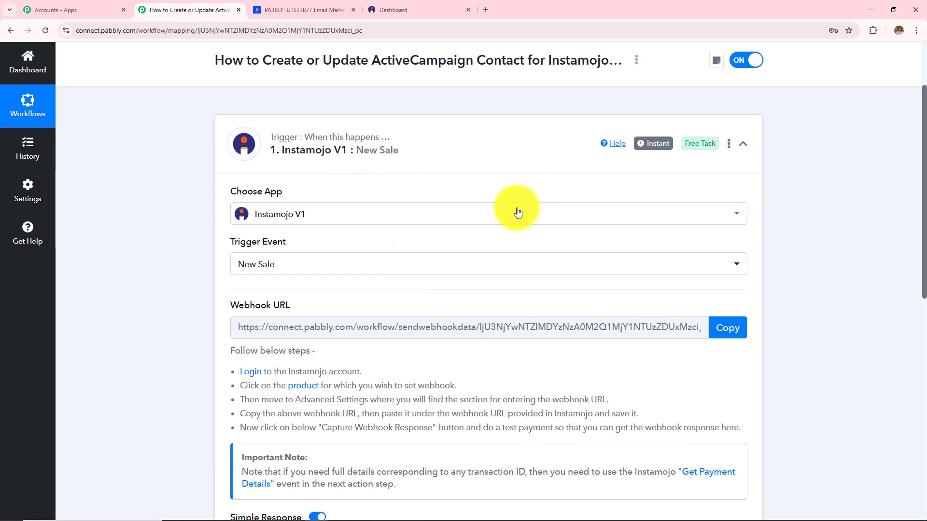
scroll(495, 233, "down", 3)
Step: Copy the Core PHP Programming page's share link in Instamojo and open it in a new browser tab
left_click(394, 10)
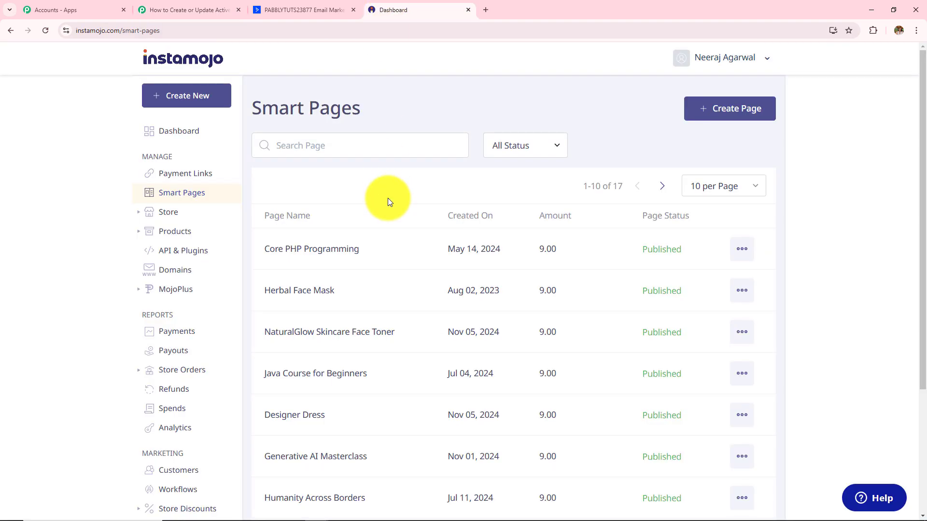
left_click(743, 253)
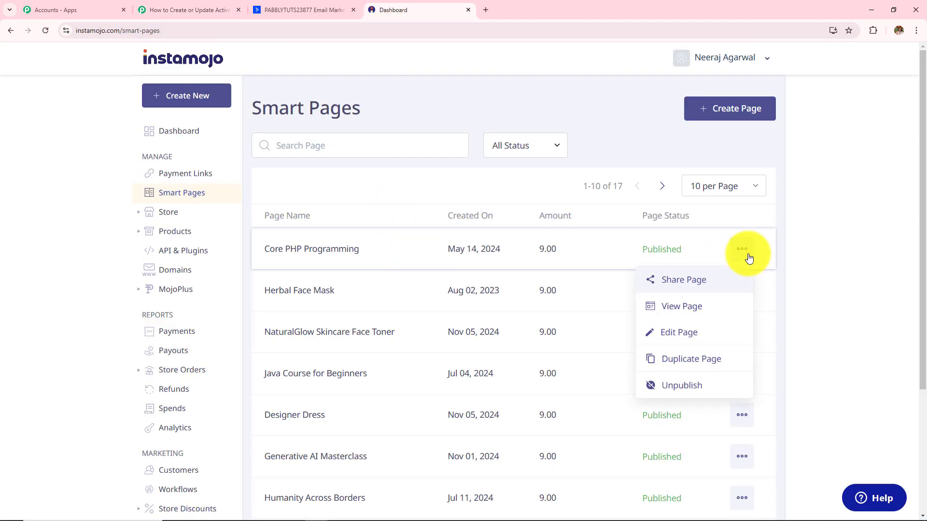
left_click(692, 285)
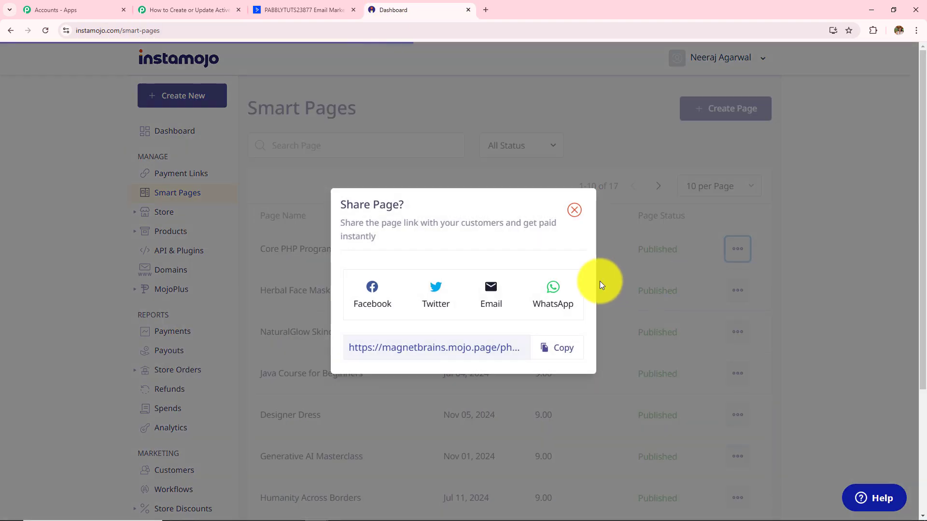
left_click(556, 343)
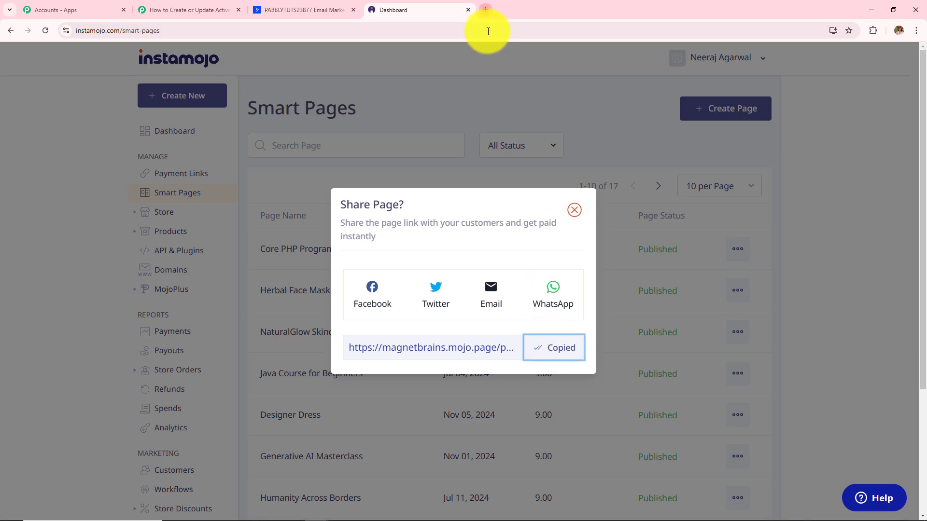
left_click(485, 9)
key("ctrl+v")
key("Return")
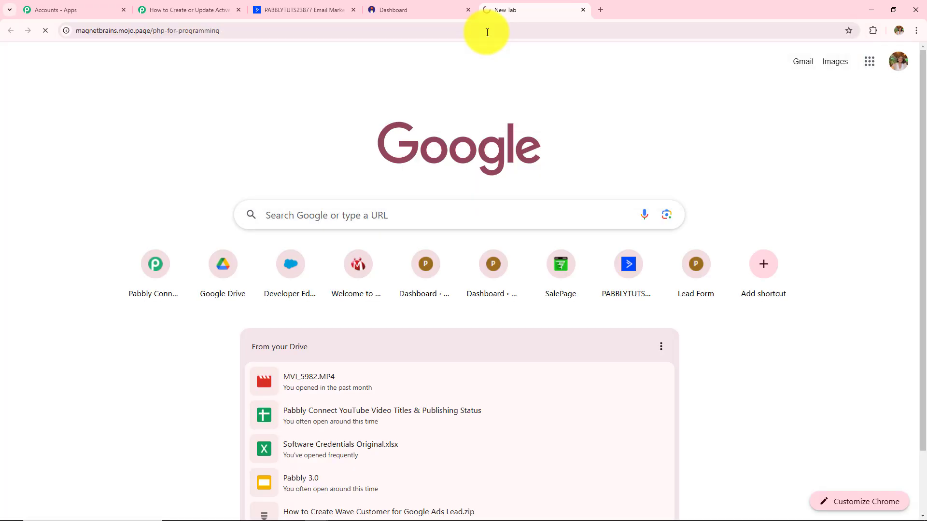
Step: Enroll in the Core PHP Programming course, fill in the customer's first name, last name, email and mobile number, and proceed to payment
left_click_drag(178, 78, 516, 97)
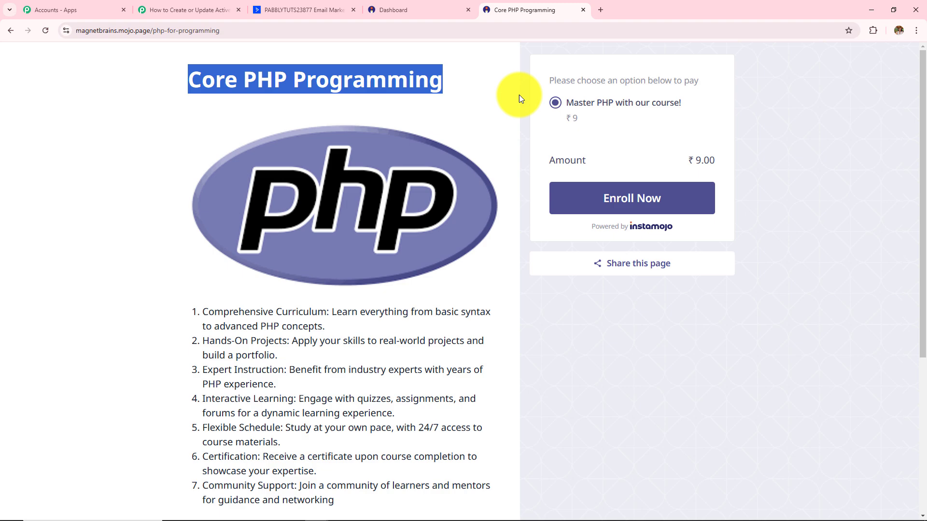
left_click(642, 200)
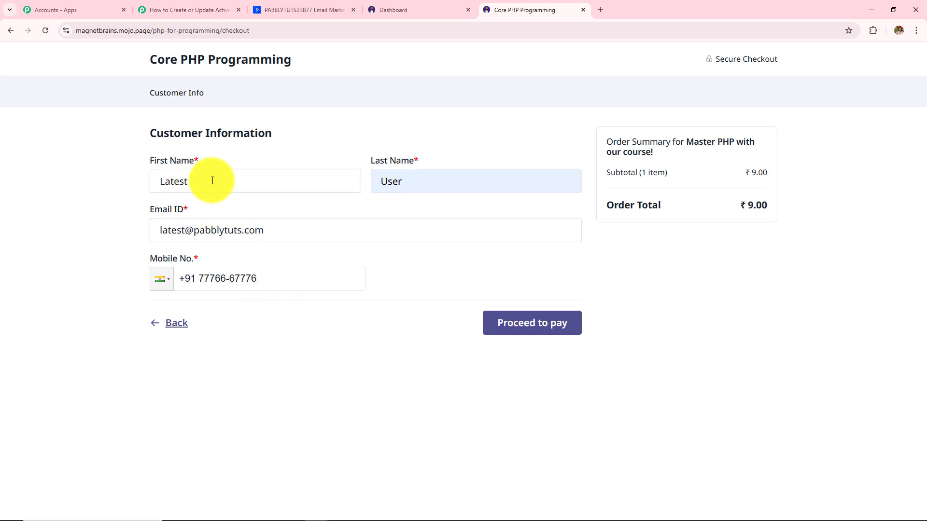
double_click(211, 180)
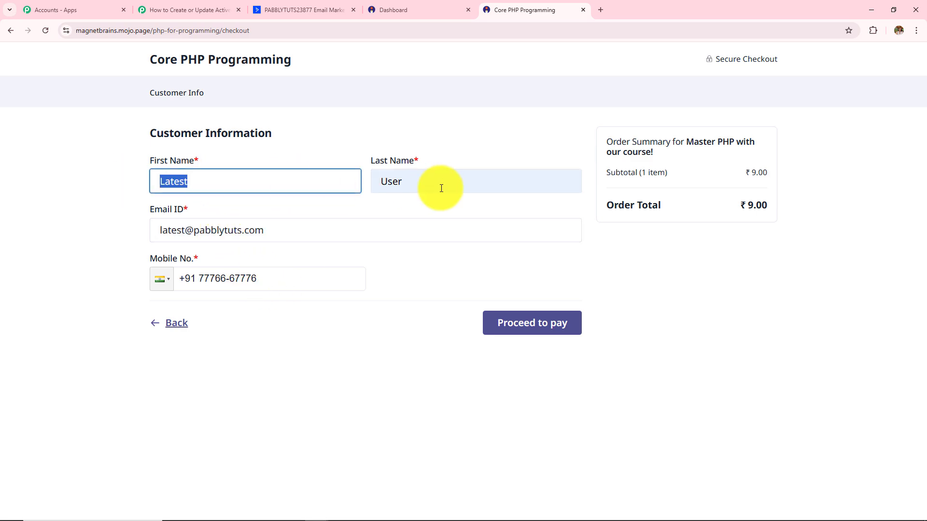
double_click(469, 188)
triple_click(163, 230)
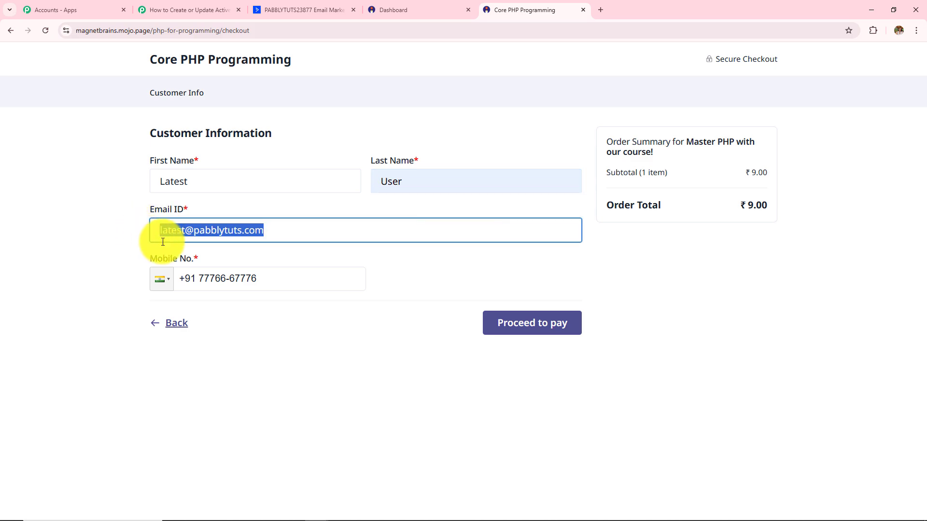
left_click_drag(270, 284, 146, 280)
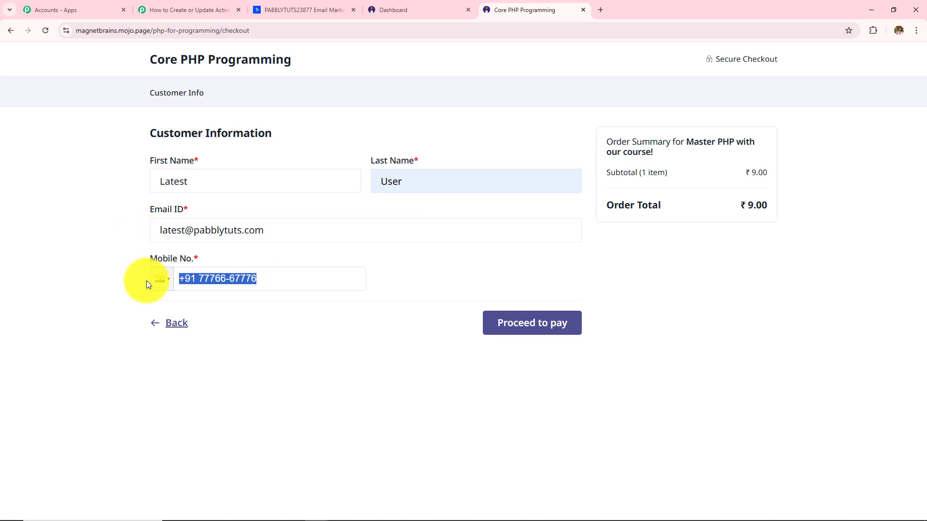
left_click(524, 325)
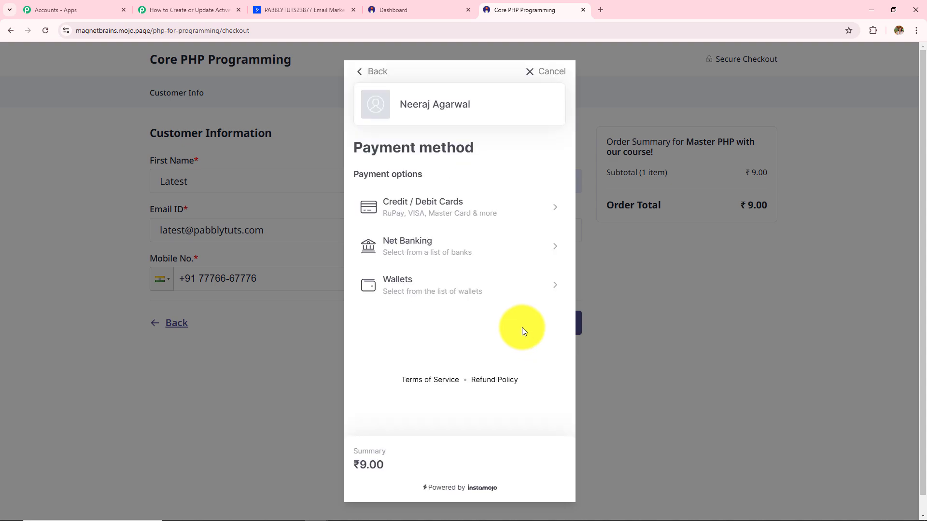
Step: Pay the ₹9.00 by credit or debit card, entering the card number, expiry and CVV, and submit the one-time verification code
left_click(465, 212)
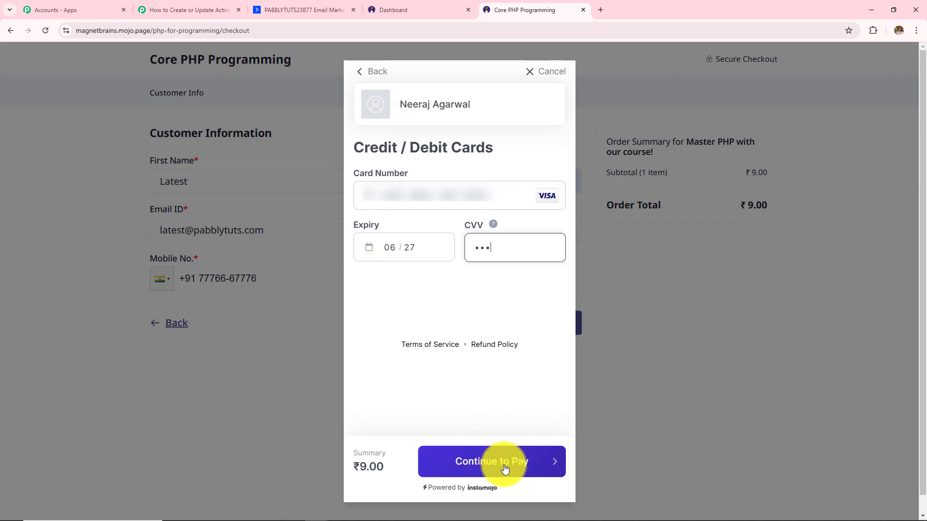
left_click(506, 478)
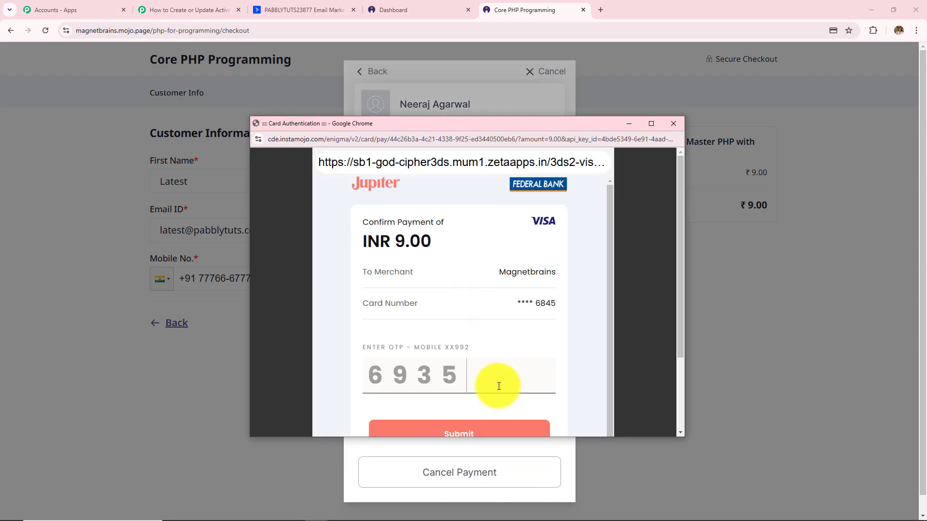
left_click(501, 429)
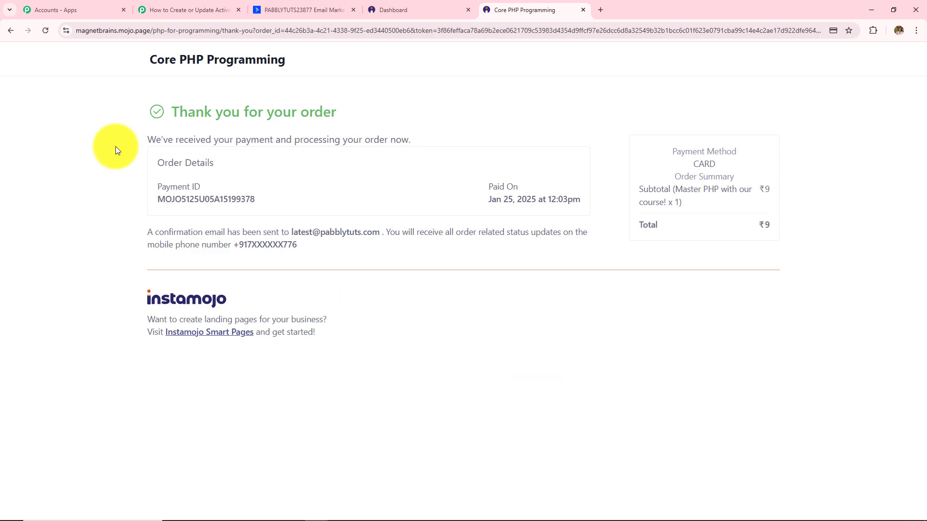
left_click_drag(114, 109, 585, 358)
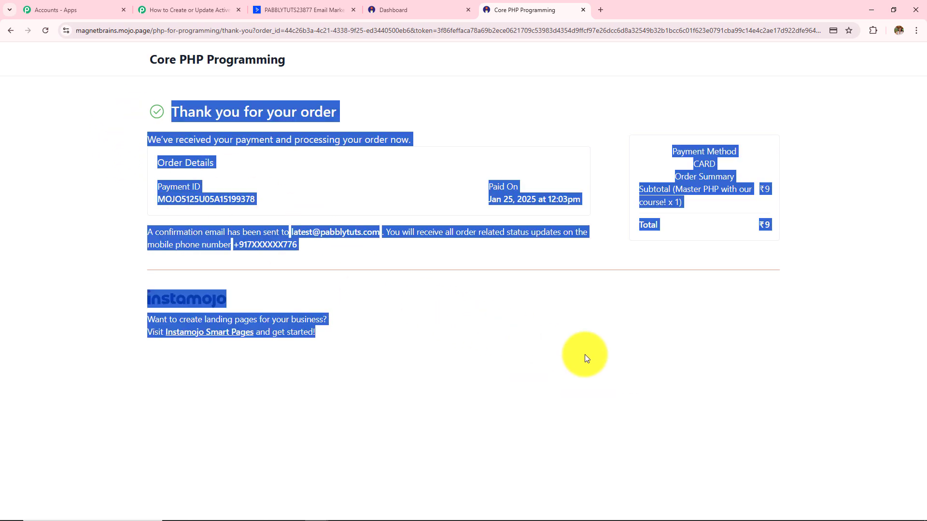
left_click(635, 363)
Step: Switch to Pabbly Connect and examine the captured webhook response's course, amount and buyer details, comparing them with the Instamojo order page
left_click(158, 14)
scroll(563, 273, "down", 3)
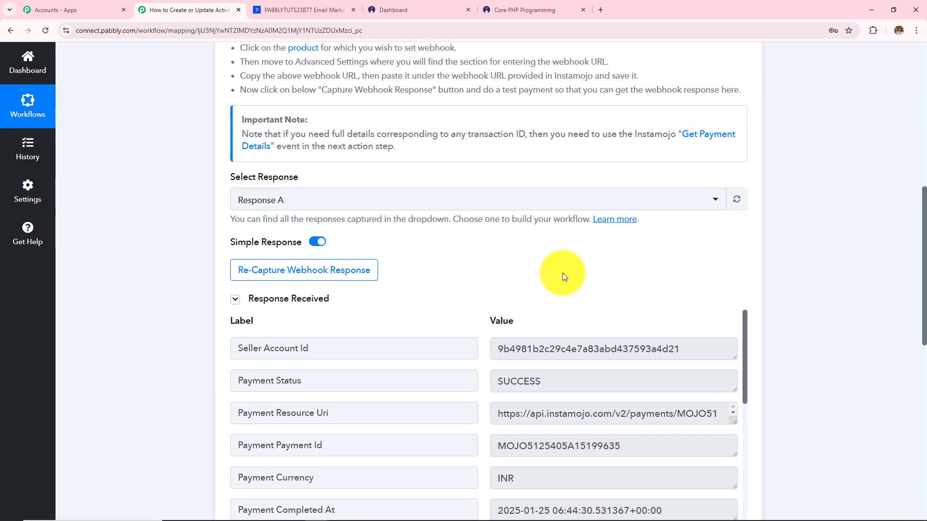
scroll(562, 273, "down", 2)
scroll(563, 273, "down", 5)
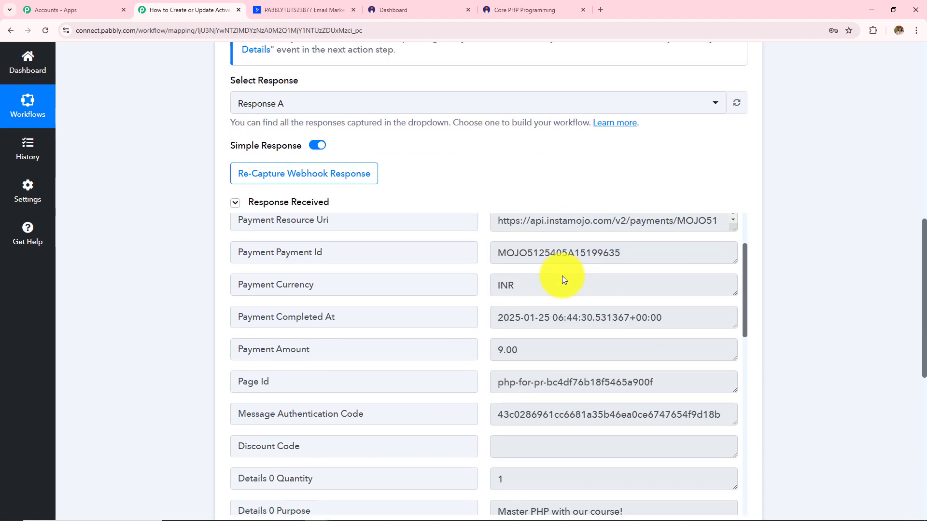
scroll(783, 279, "down", 2)
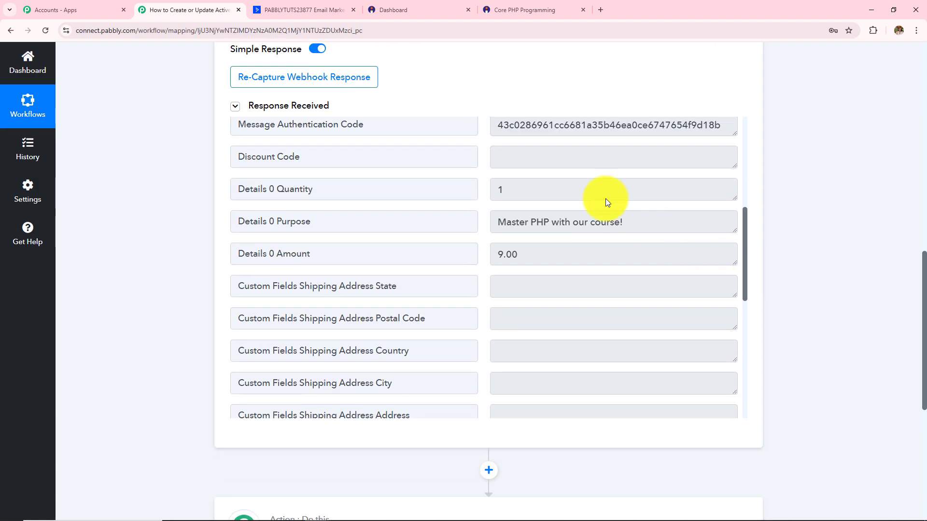
left_click(634, 224)
triple_click(634, 225)
scroll(555, 285, "down", 1)
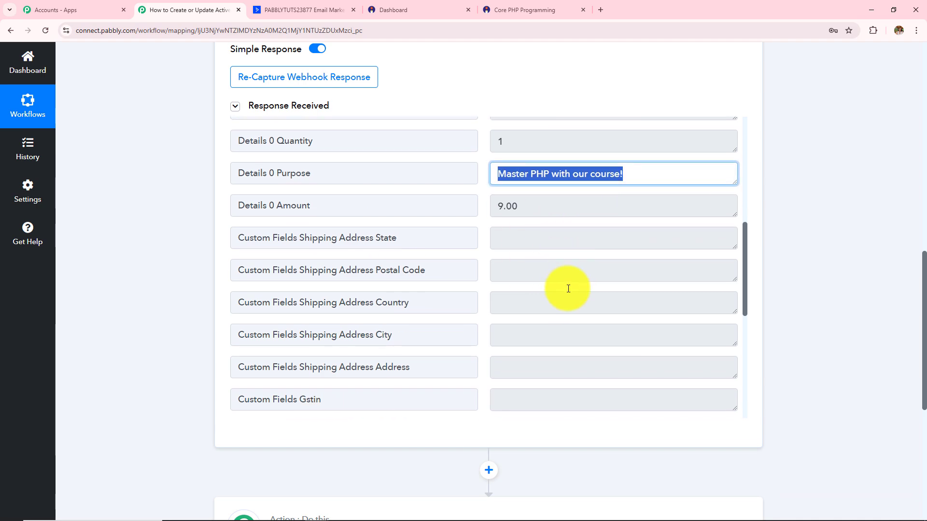
triple_click(523, 207)
scroll(511, 323, "down", 7)
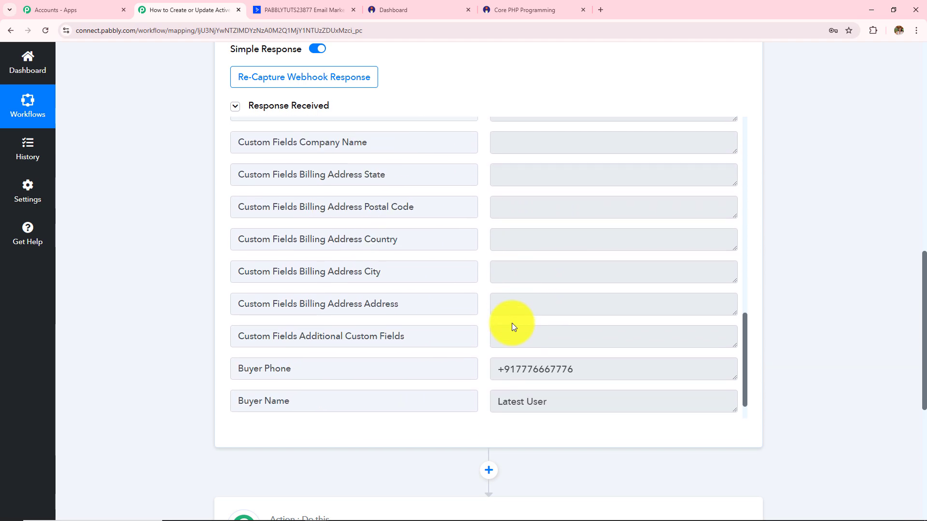
triple_click(554, 366)
left_click_drag(610, 332, 383, 346)
left_click_drag(604, 405, 301, 402)
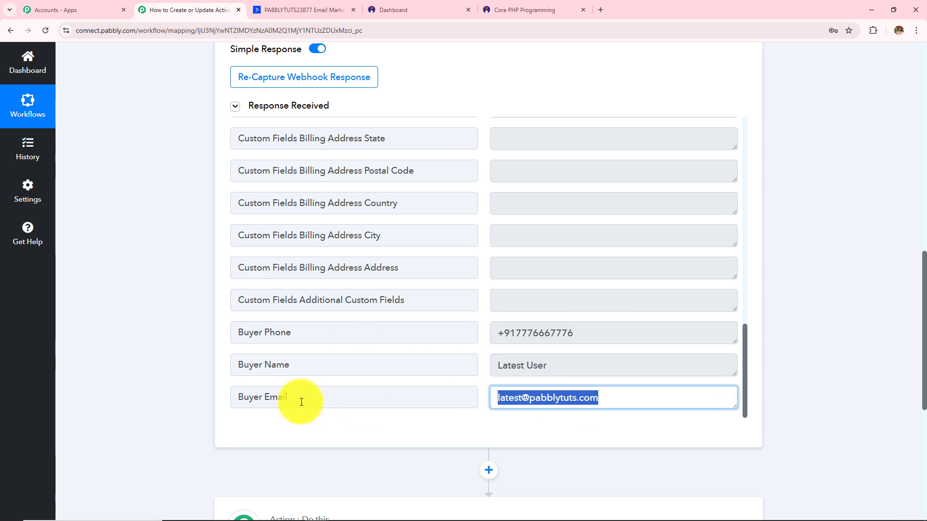
left_click(547, 8)
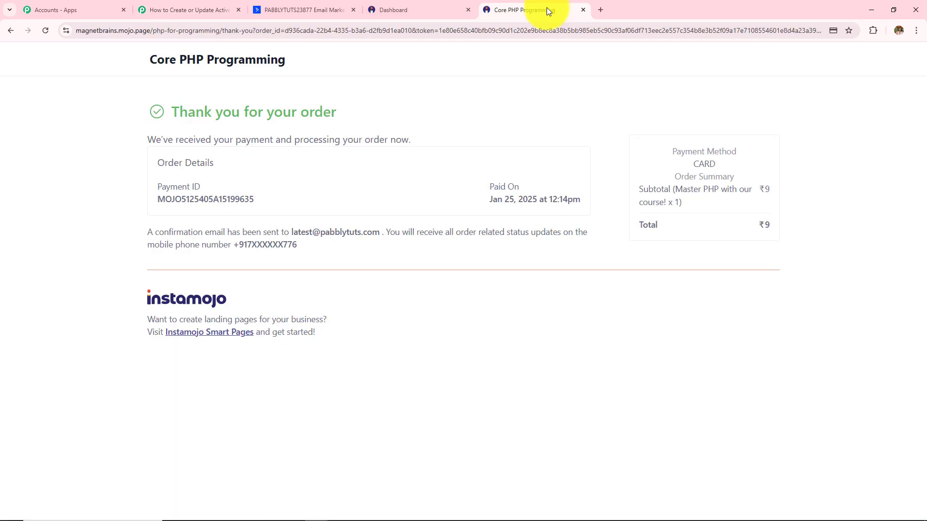
left_click(246, 6)
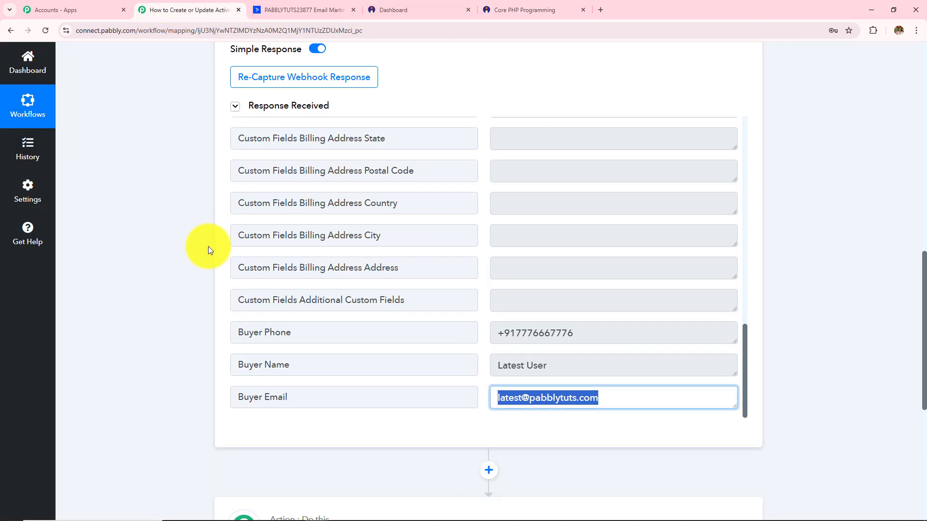
scroll(190, 273, "up", 8)
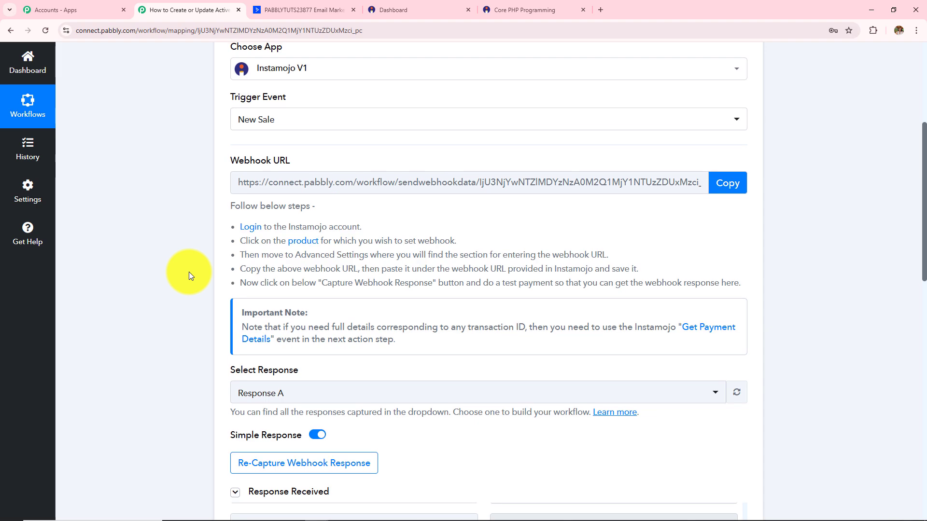
scroll(189, 272, "up", 2)
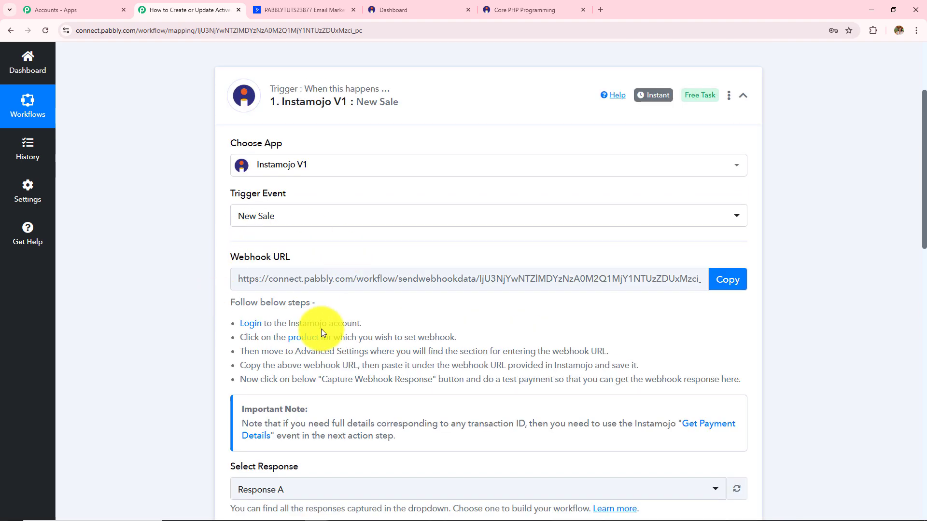
scroll(320, 329, "up", 3)
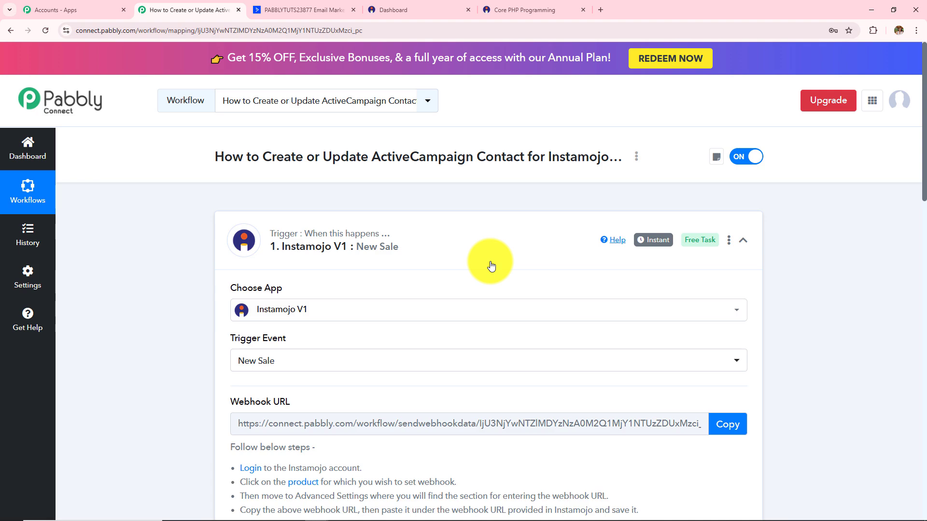
scroll(172, 372, "down", 10)
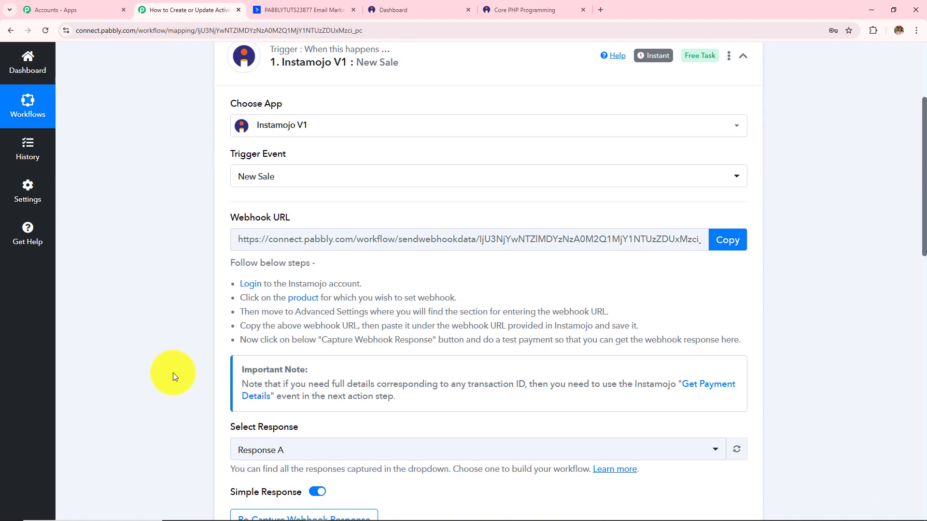
scroll(173, 373, "up", 10)
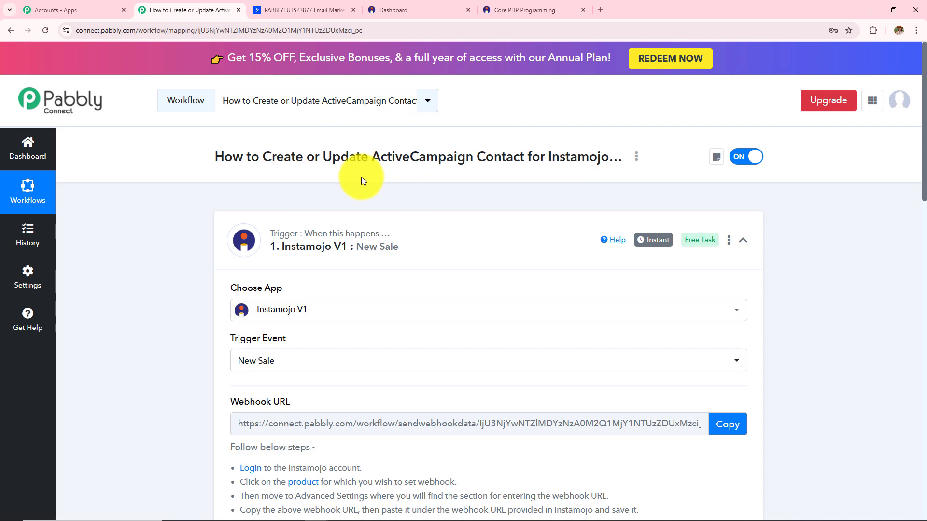
Step: Set the workflow's second step to the ActiveCampaign app with the Create or Update Contact action event
scroll(145, 389, "down", 15)
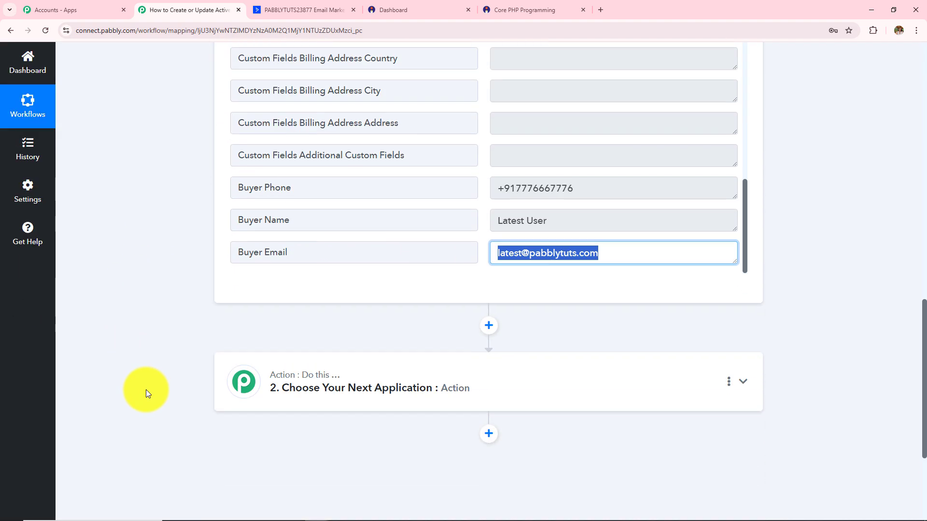
left_click(433, 396)
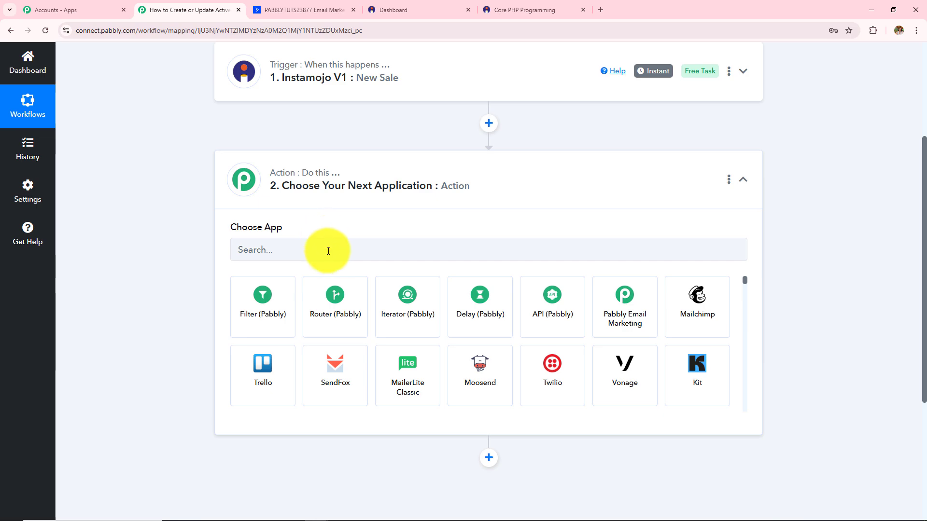
left_click(329, 251)
type("Active")
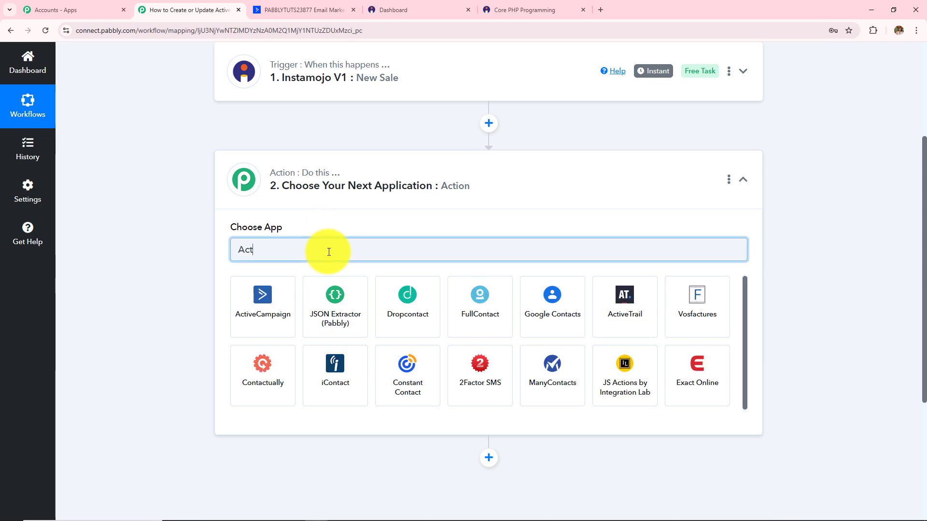
left_click(267, 297)
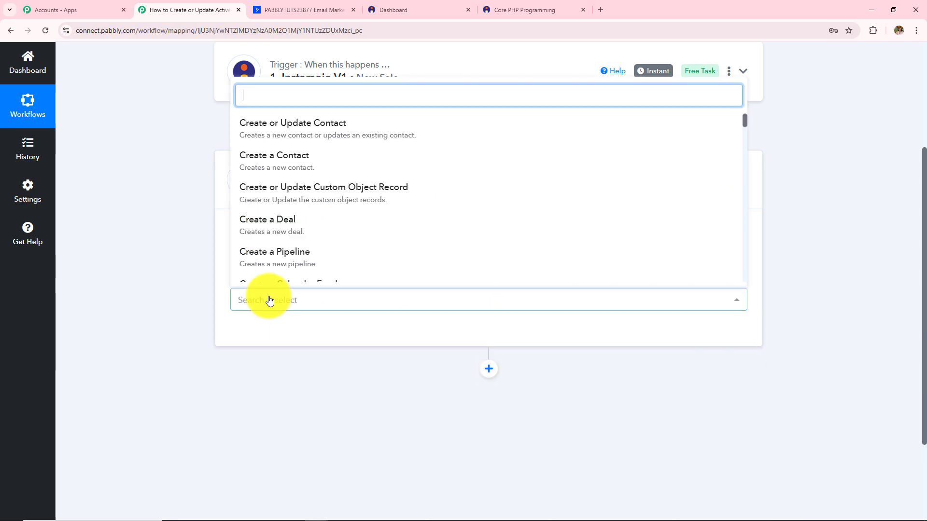
left_click(308, 144)
Step: Start adding a new ActiveCampaign connection and read the instructions for finding its API key and URL
left_click(269, 339)
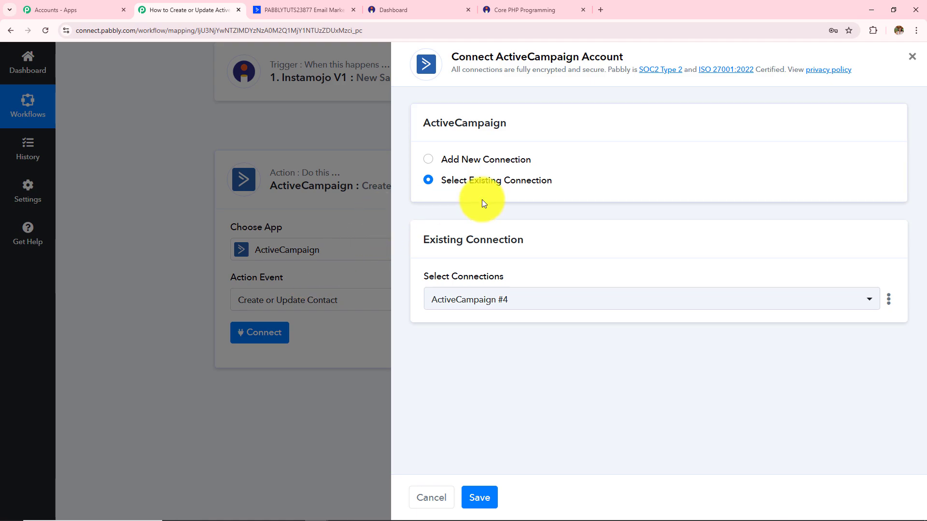
left_click(433, 159)
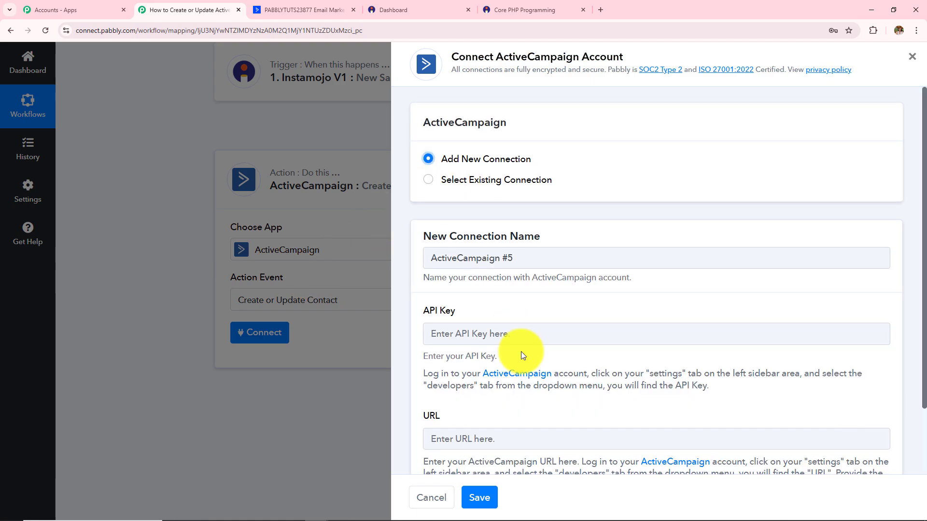
scroll(522, 355, "down", 2)
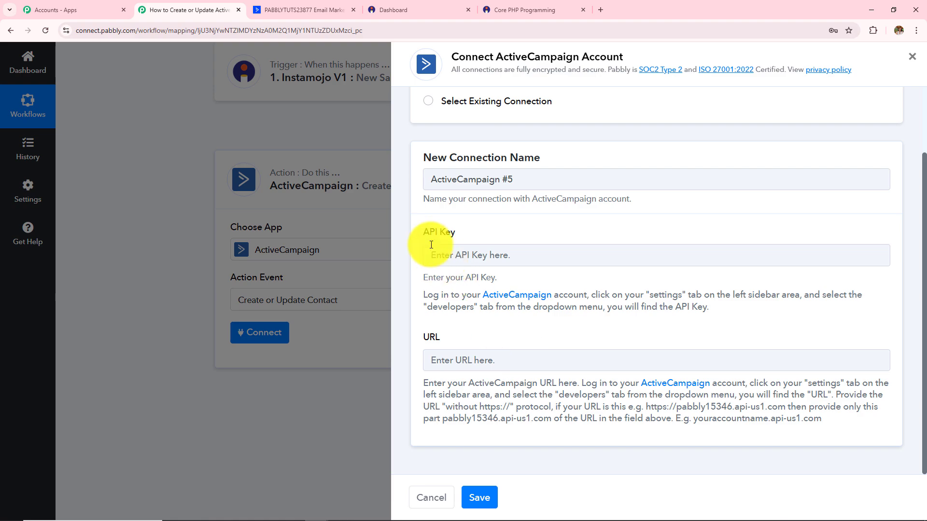
left_click_drag(424, 232, 503, 235)
left_click(425, 337)
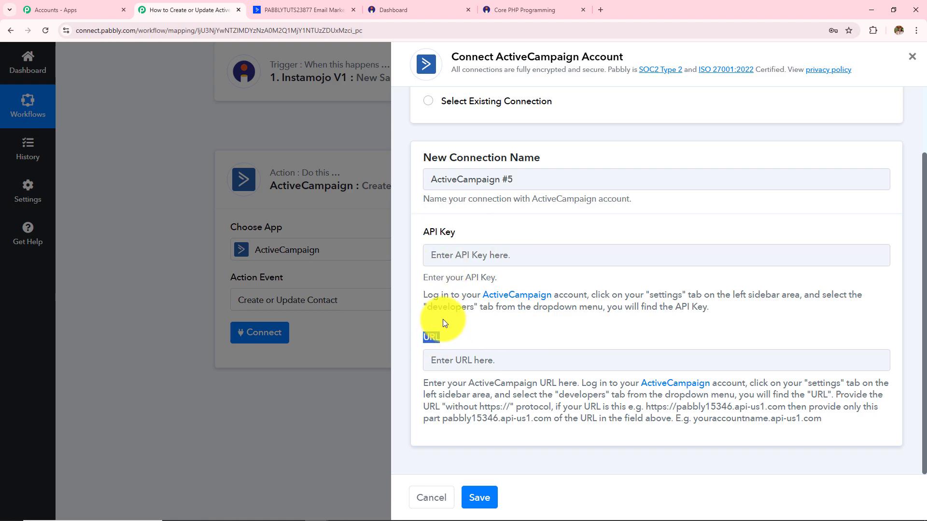
left_click_drag(425, 296, 835, 476)
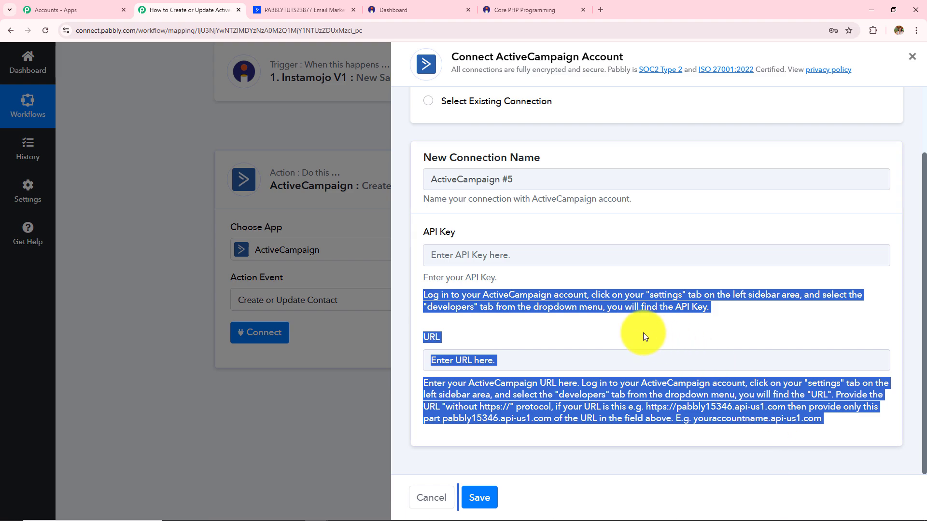
left_click(630, 345)
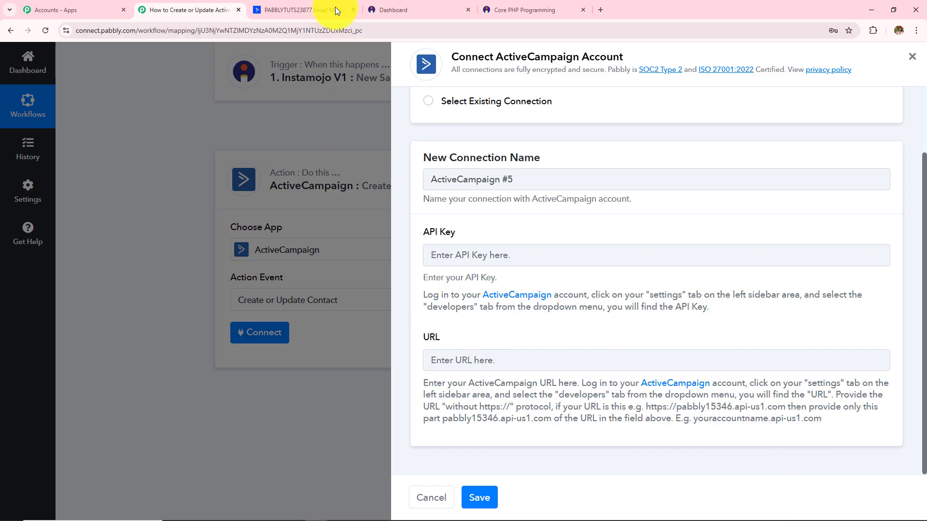
left_click(309, 9)
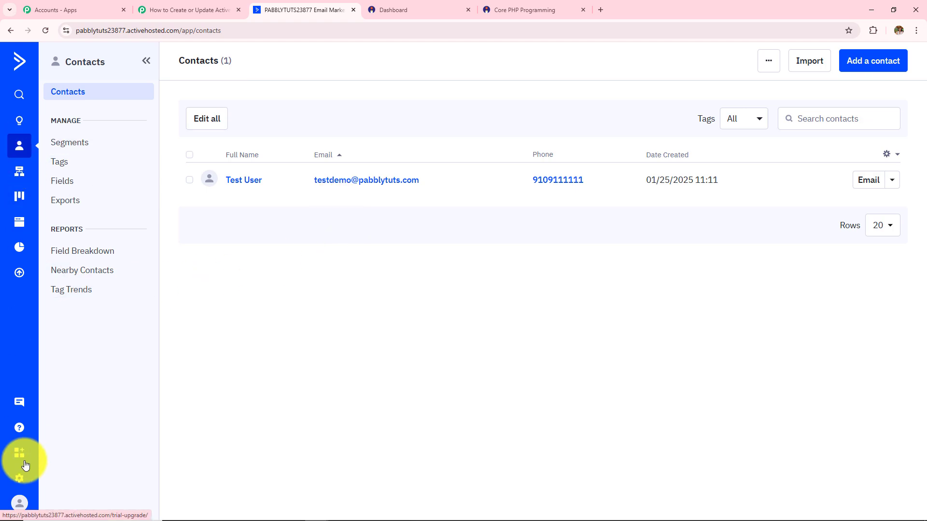
left_click(19, 479)
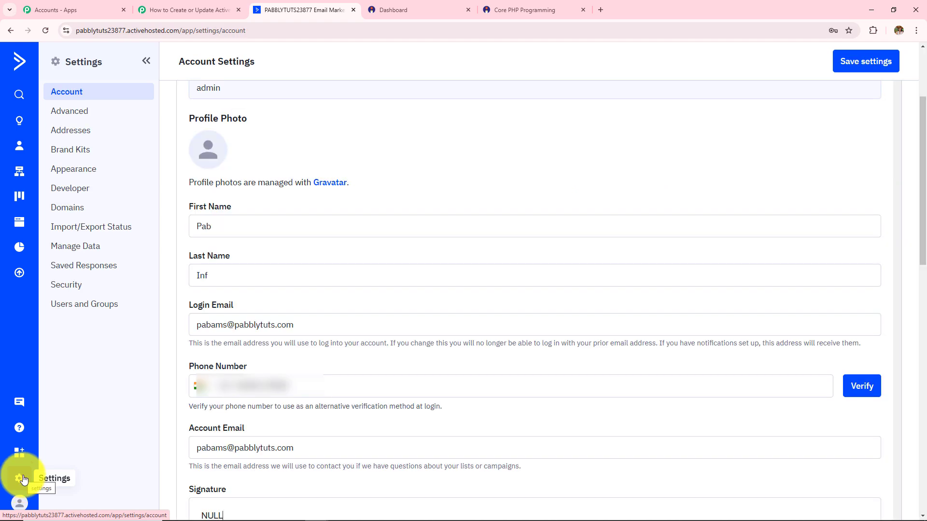
left_click(101, 188)
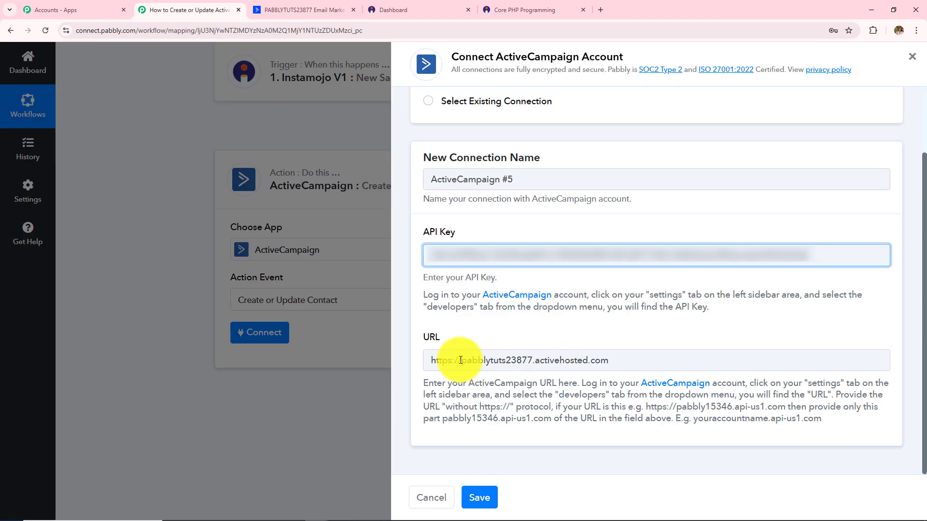
left_click_drag(431, 361, 460, 359)
key("BackSpace")
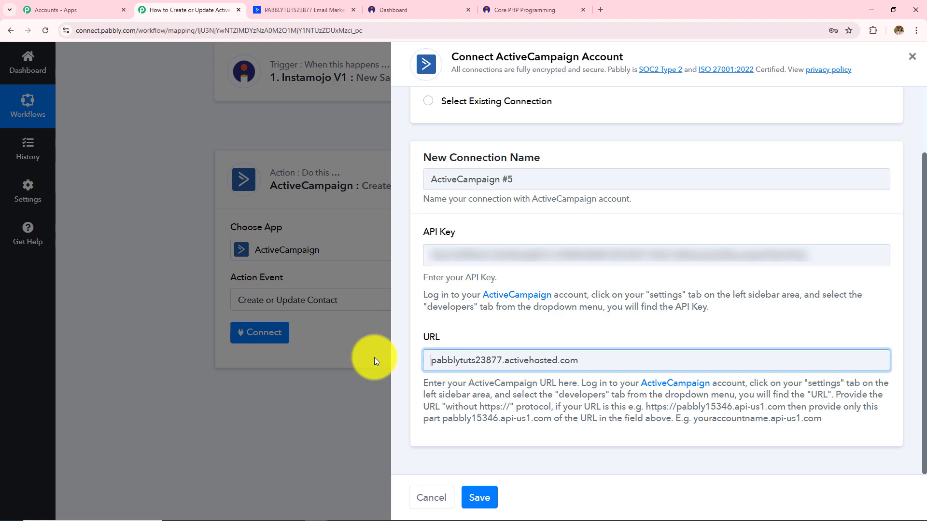
left_click(483, 497)
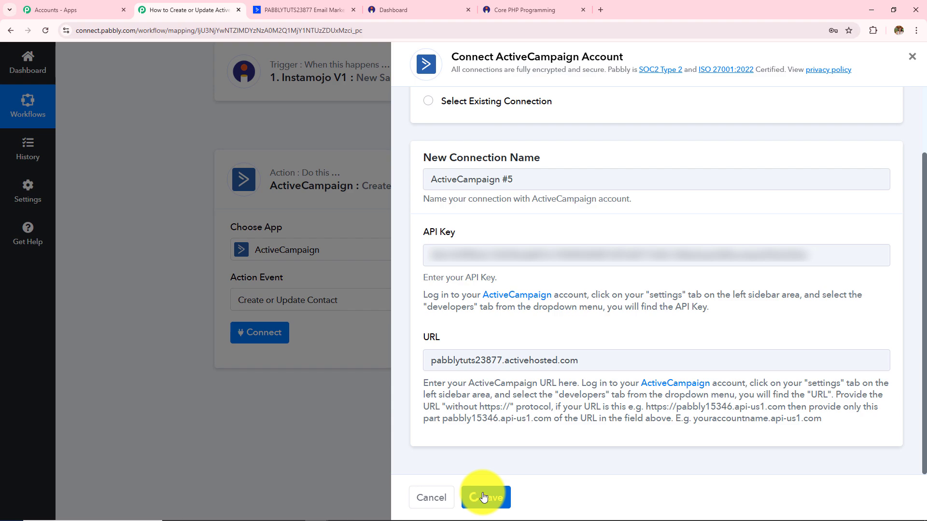
Step: Examine the contact fields offered by the connected ActiveCampaign action, from the required Email field to the additional details
scroll(456, 388, "down", 6)
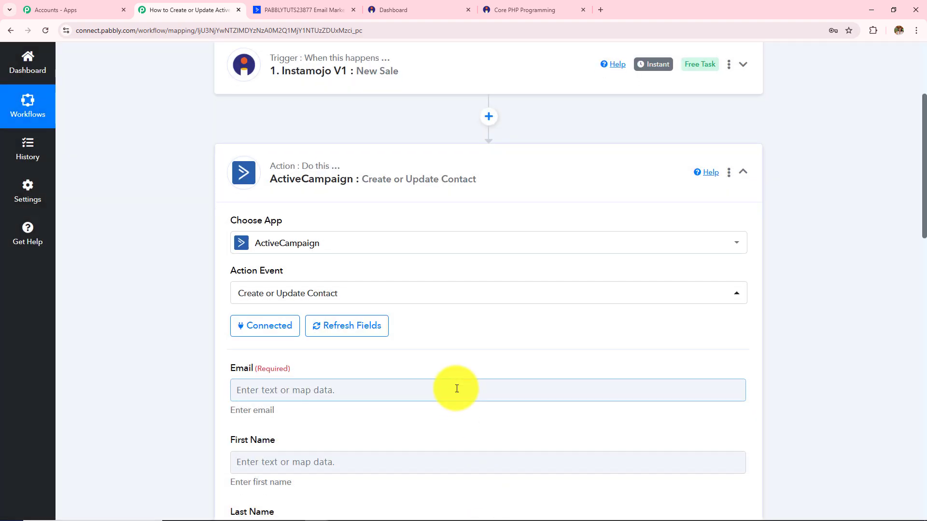
scroll(456, 388, "down", 10)
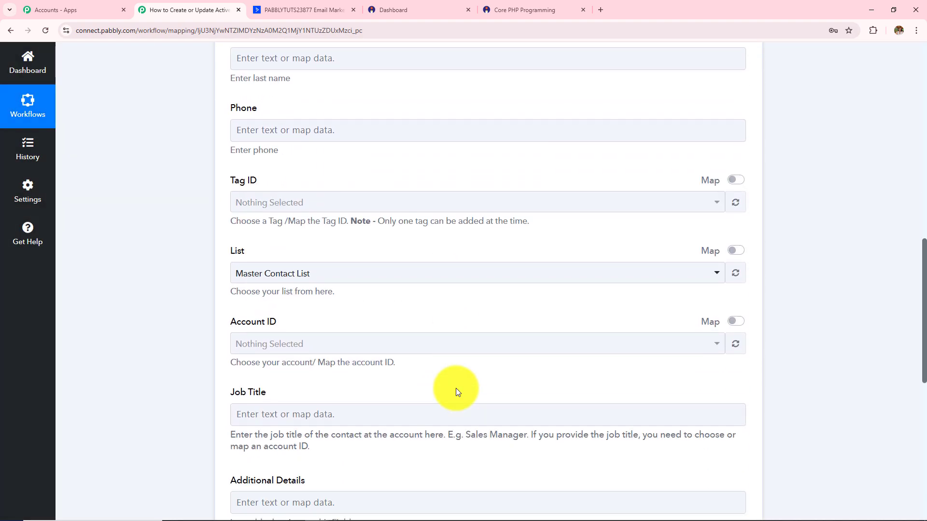
scroll(456, 388, "up", 3)
scroll(456, 388, "up", 10)
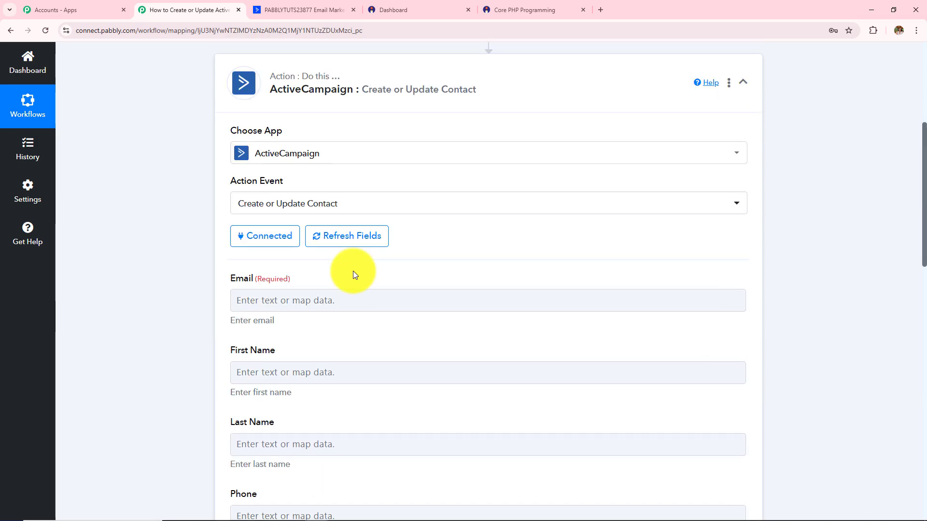
left_click_drag(233, 282, 372, 293)
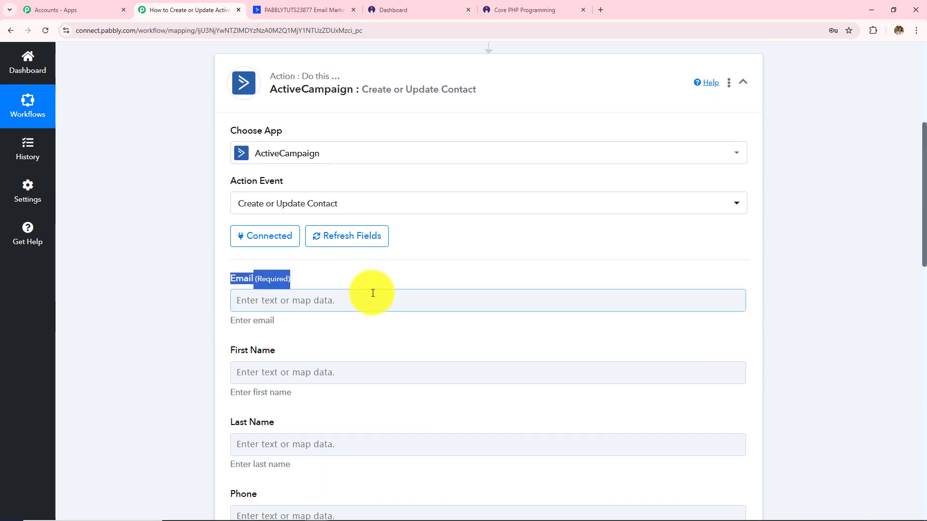
scroll(372, 293, "up", 2)
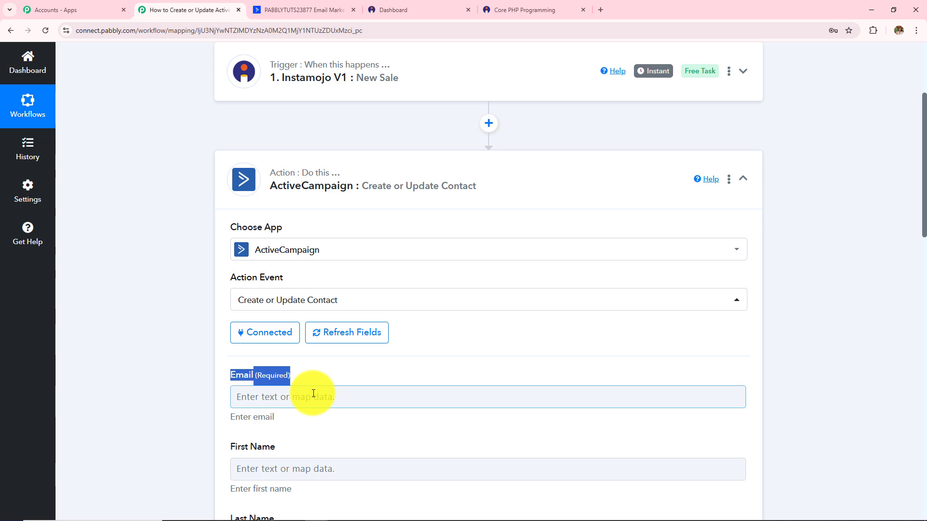
scroll(357, 384, "up", 3)
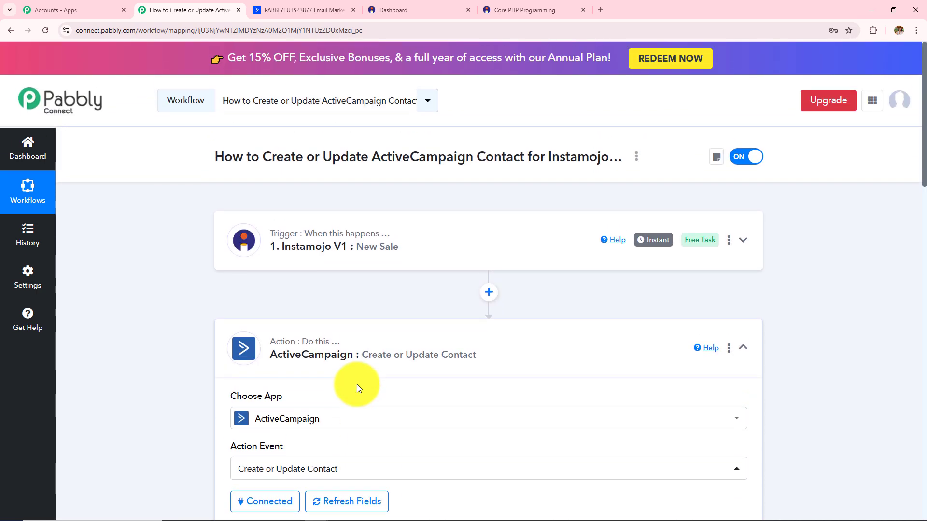
scroll(409, 256, "down", 3)
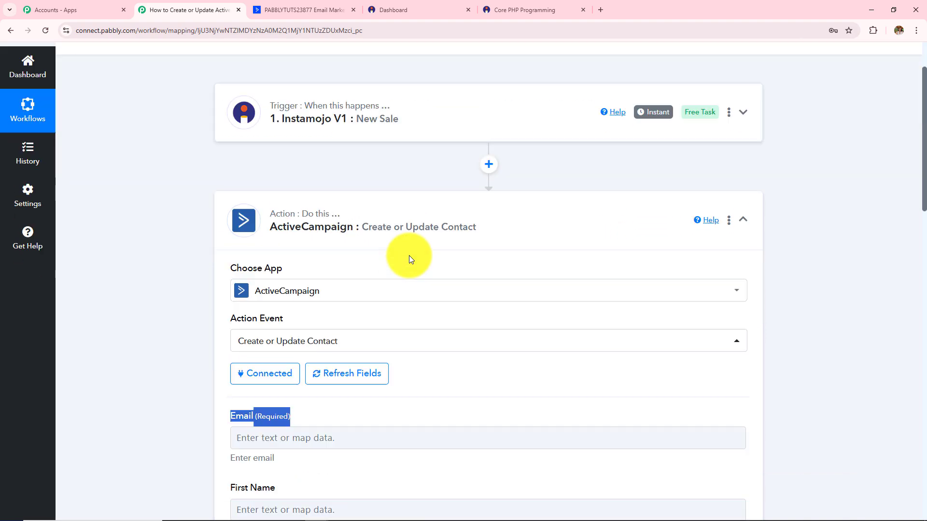
Step: Map the contact's Email field to Buyer Email from the Instamojo New Sale data
scroll(410, 255, "down", 5)
left_click(348, 234)
scroll(346, 235, "down", 2)
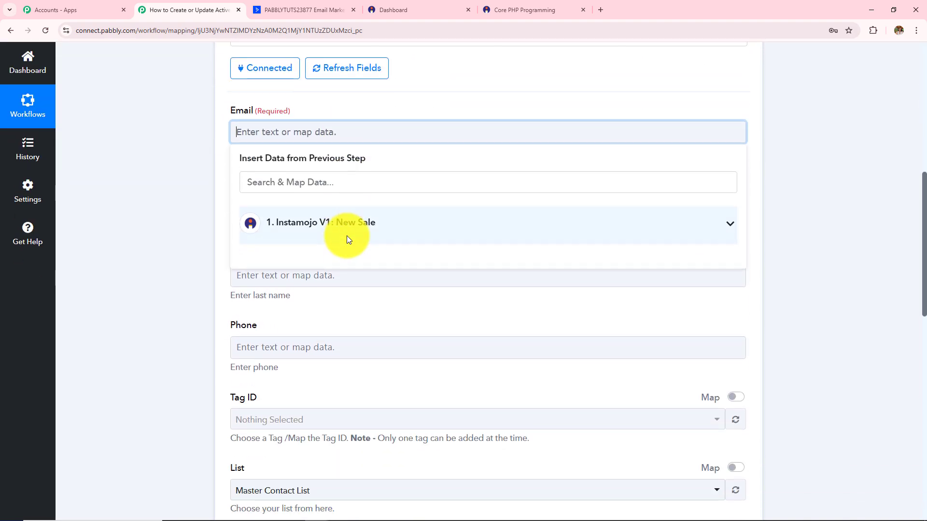
left_click(347, 239)
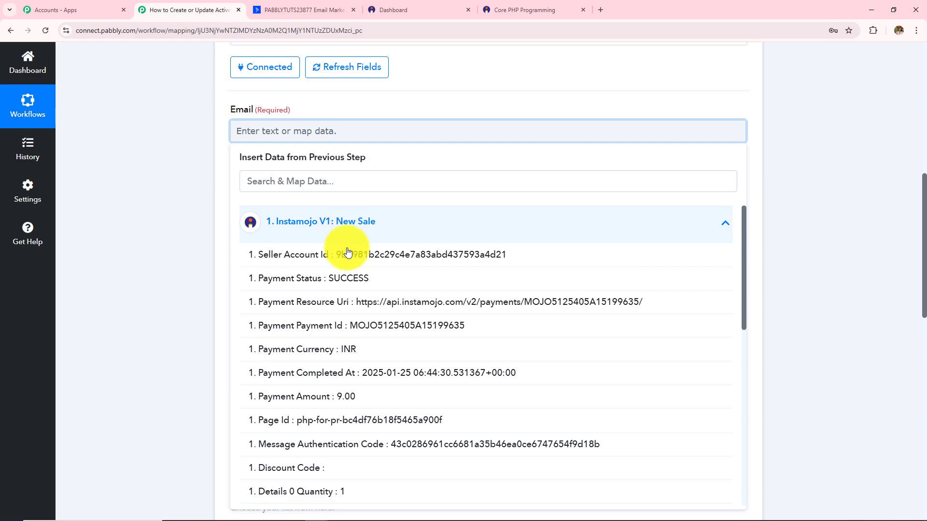
scroll(355, 296, "down", 5)
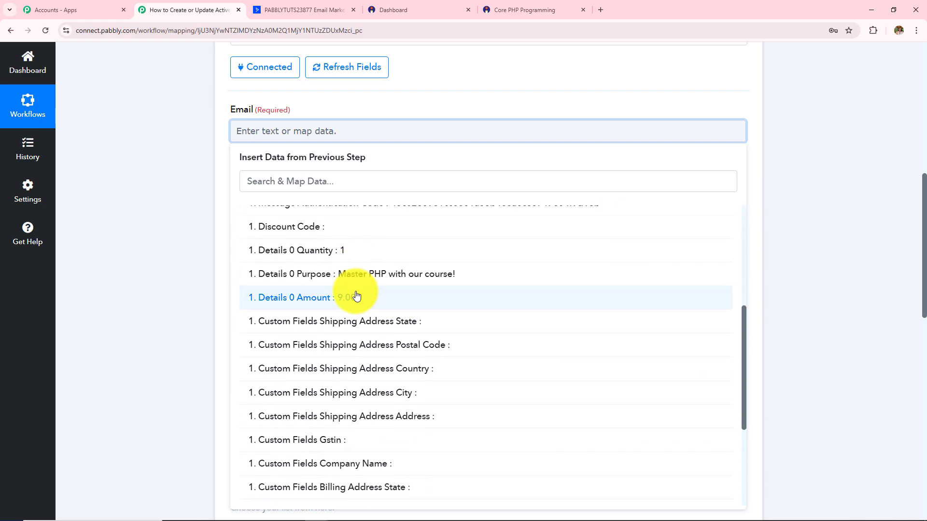
scroll(356, 296, "down", 4)
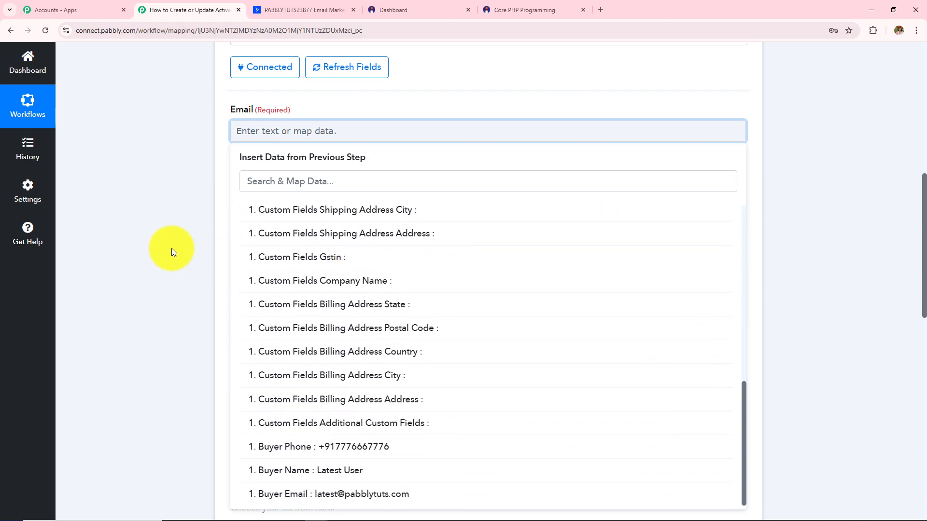
scroll(164, 246, "down", 2)
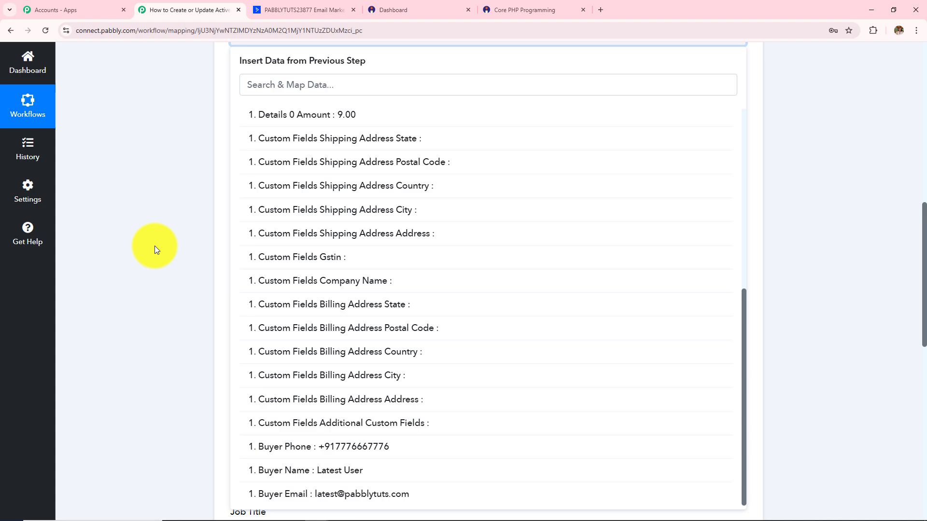
left_click(392, 495)
left_click(201, 257)
scroll(203, 260, "up", 3)
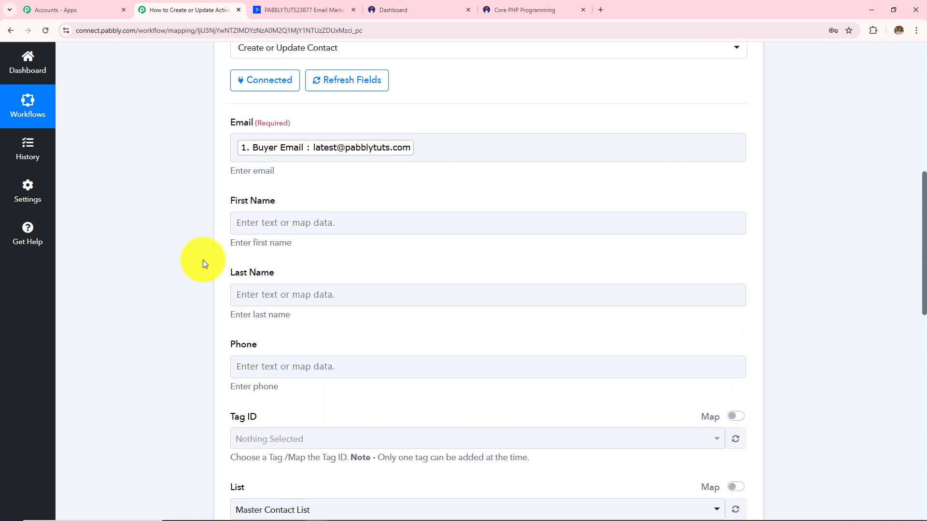
Step: Examine the Instamojo New Sale data available for the First Name field, checking how the buyer's name is provided
left_click(383, 274)
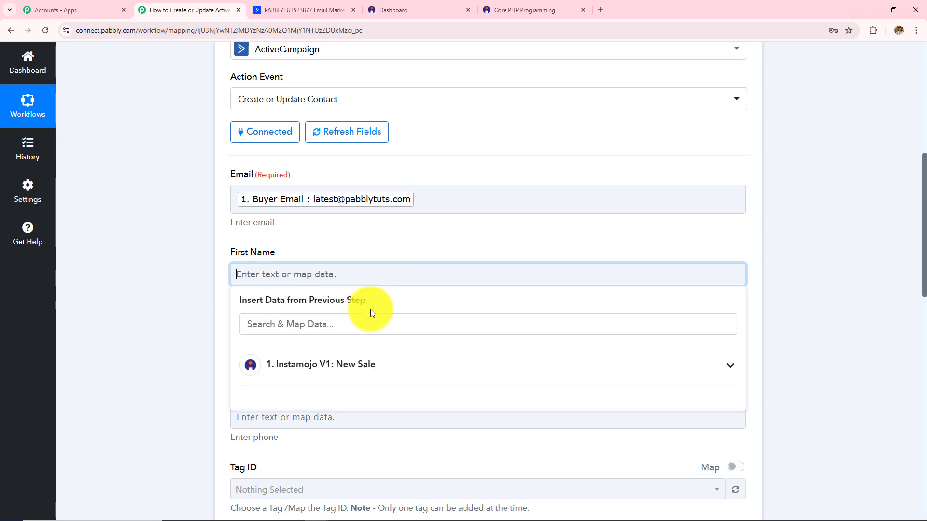
scroll(392, 338, "down", 15)
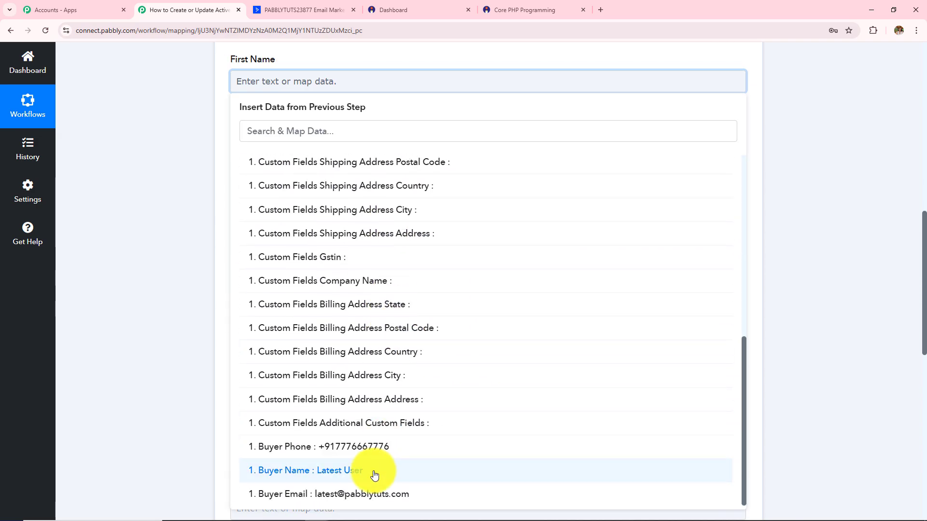
scroll(404, 444, "up", 7)
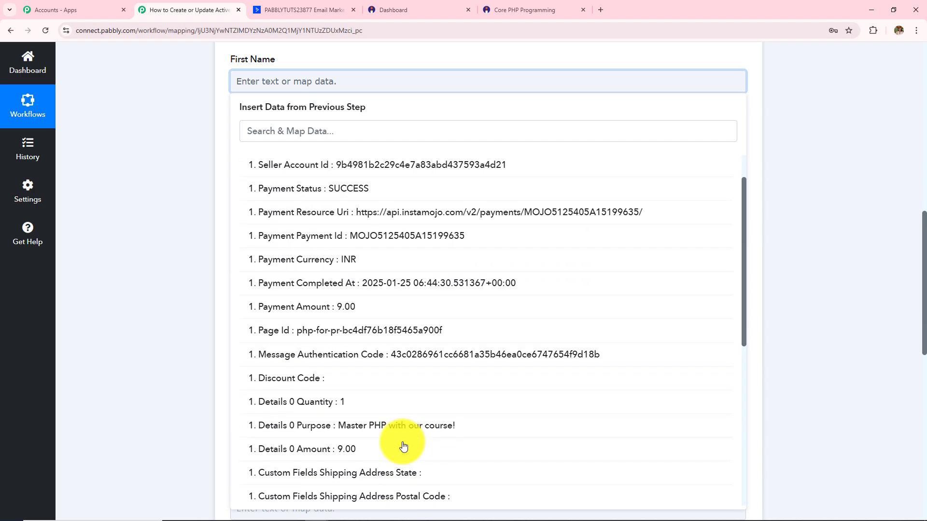
scroll(403, 445, "up", 2)
scroll(393, 477, "down", 9)
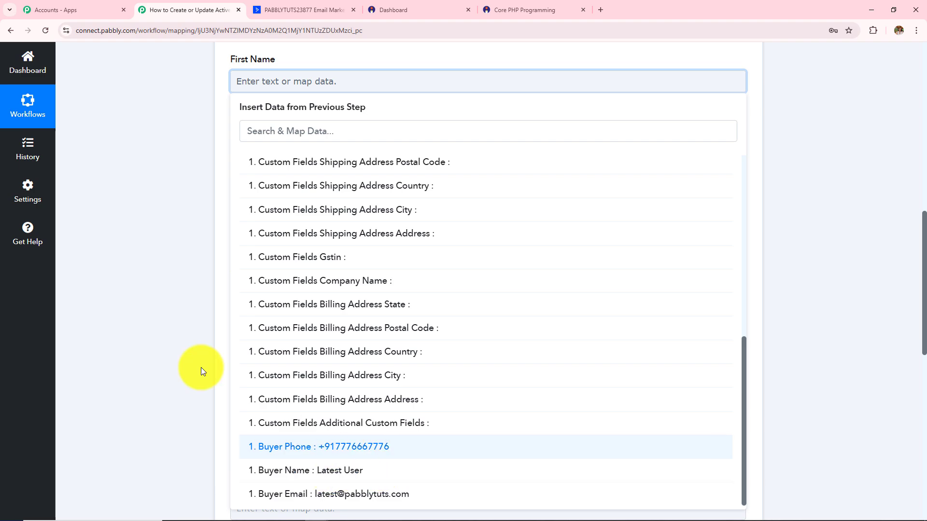
left_click(169, 306)
Step: Insert a Text Formatter (Pabbly) action between the Instamojo trigger and the ActiveCampaign step, choose the Split Text event and connect it
scroll(169, 305, "up", 12)
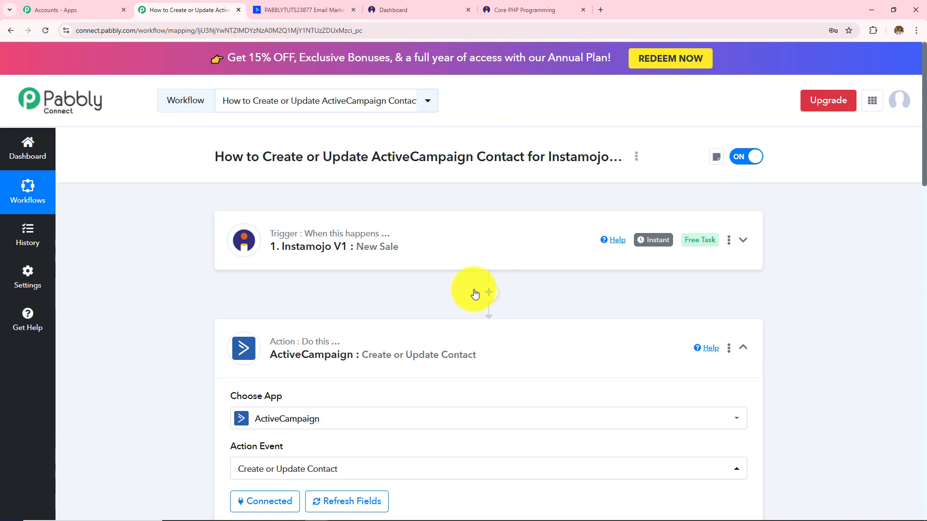
left_click(489, 294)
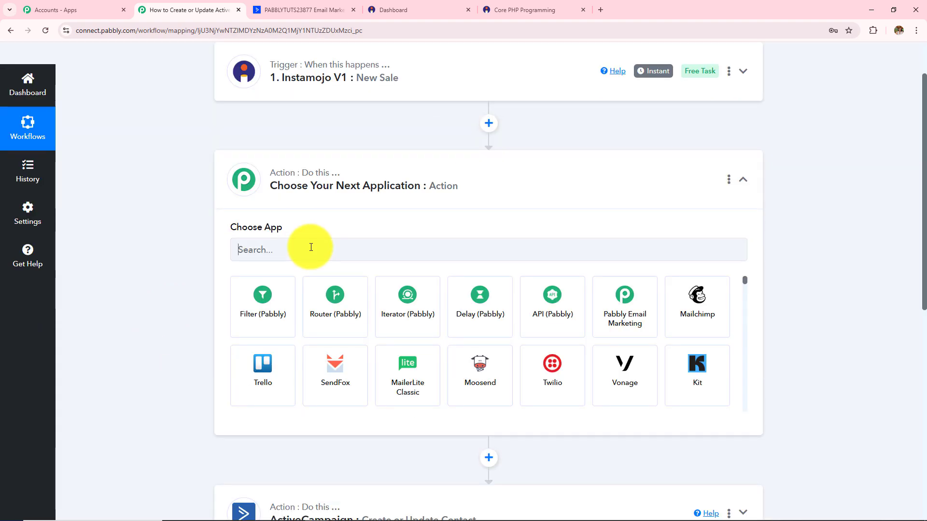
left_click(311, 247)
type("Text")
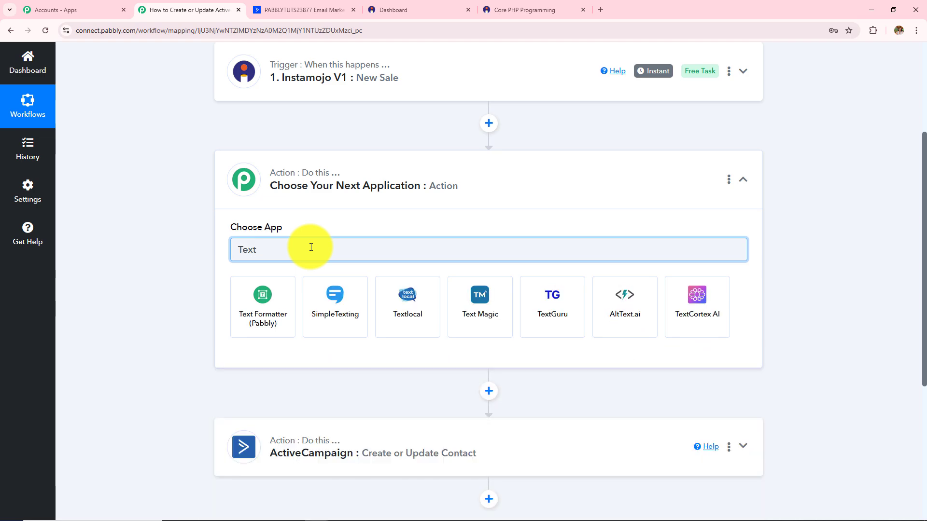
left_click(282, 303)
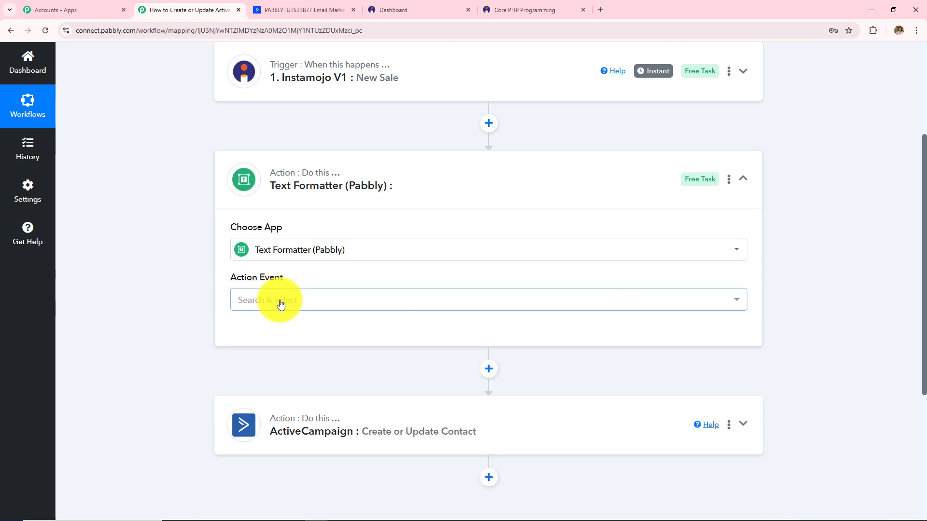
left_click(280, 301)
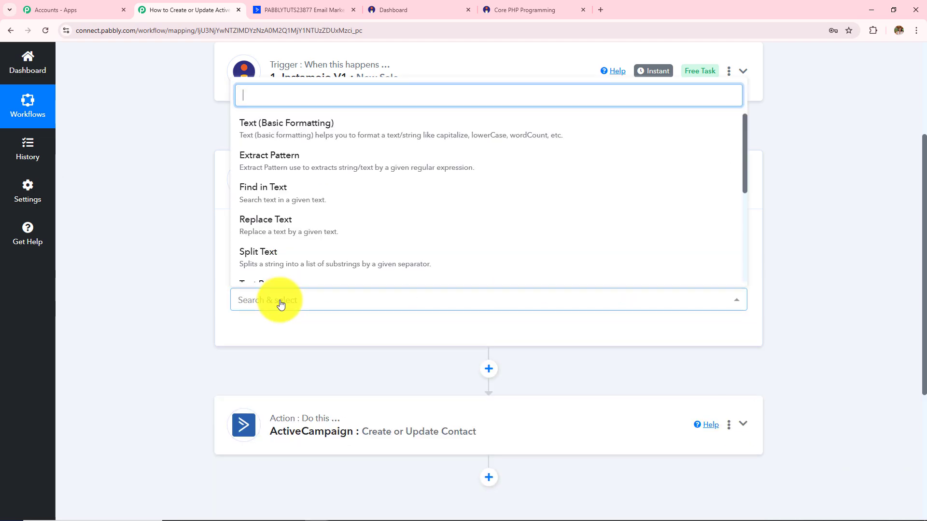
left_click(293, 252)
left_click(272, 333)
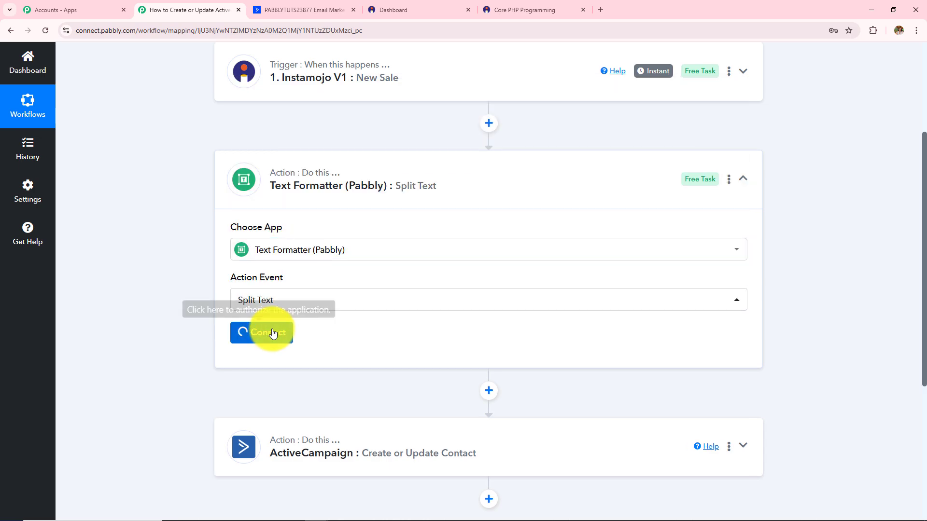
Step: Map the Text to Split field to Buyer Name from the Instamojo New Sale data
scroll(351, 257, "down", 3)
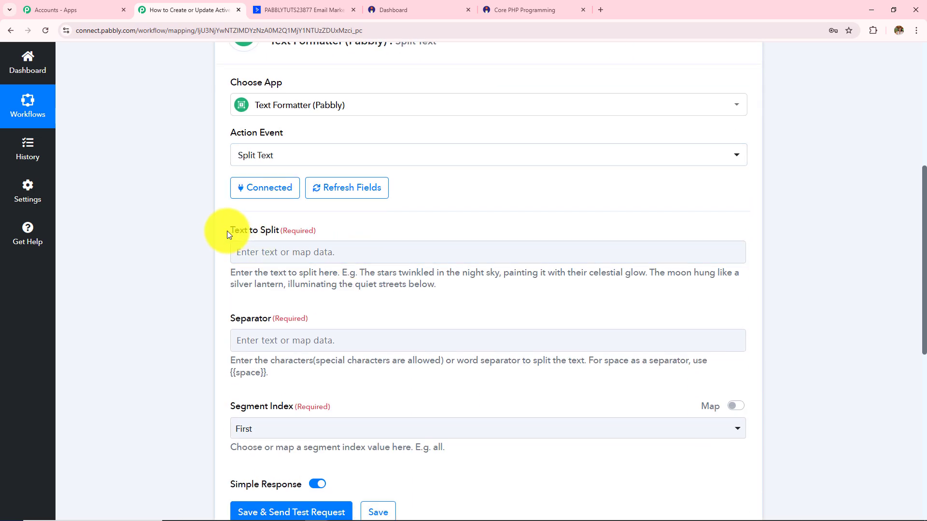
left_click_drag(227, 231, 383, 239)
left_click(383, 248)
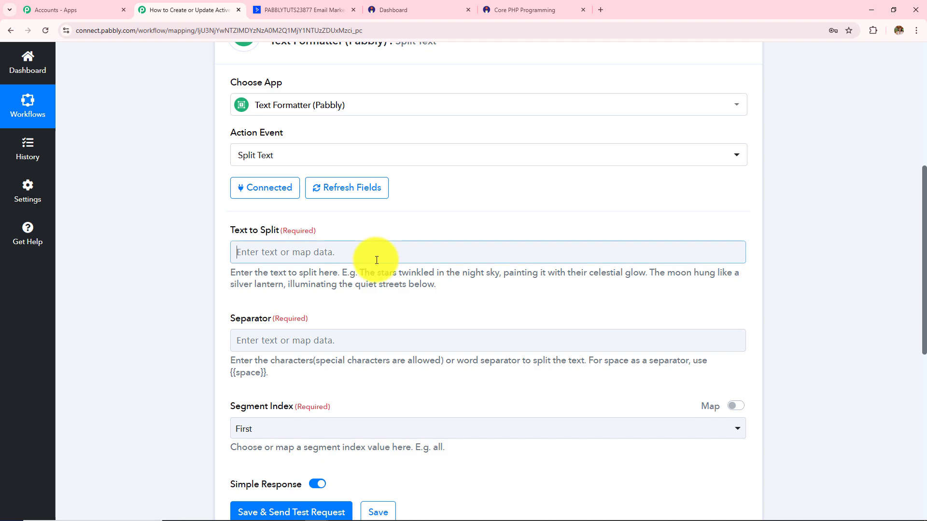
scroll(383, 248, "down", 4)
scroll(372, 289, "down", 10)
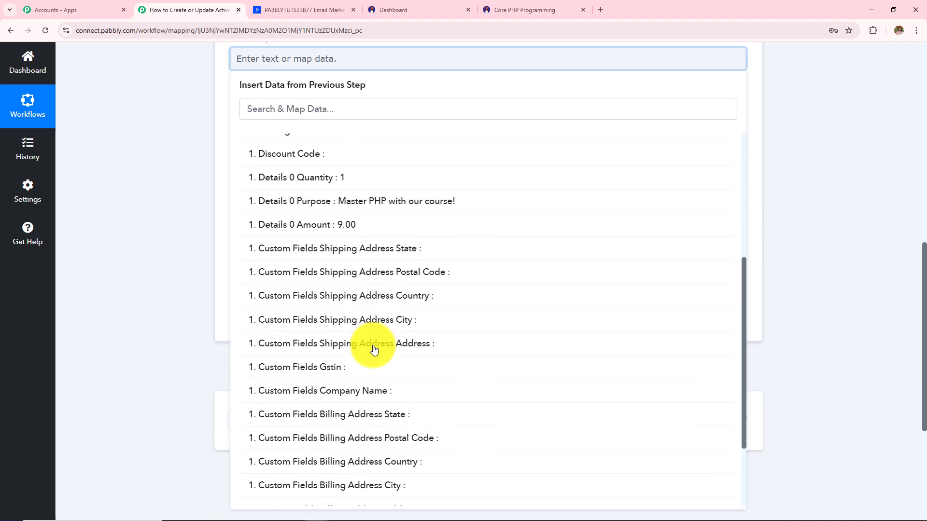
left_click(363, 476)
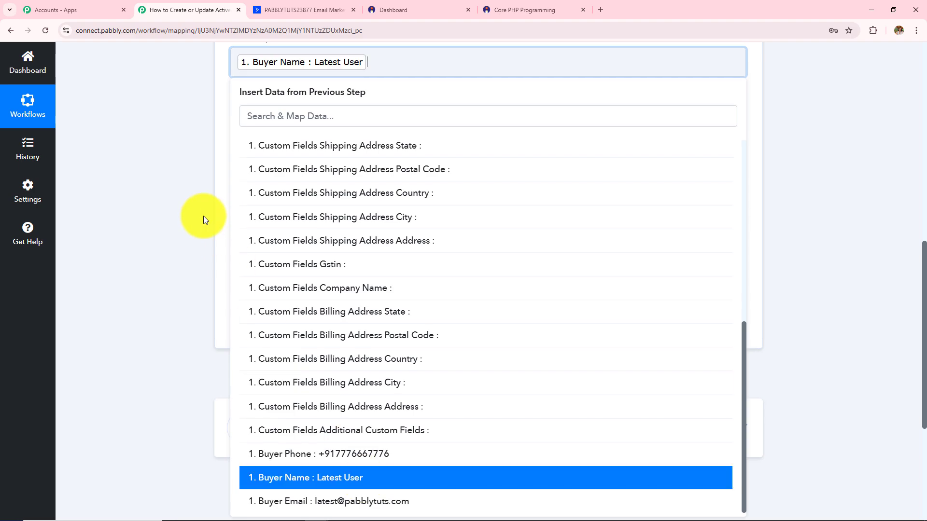
left_click(204, 216)
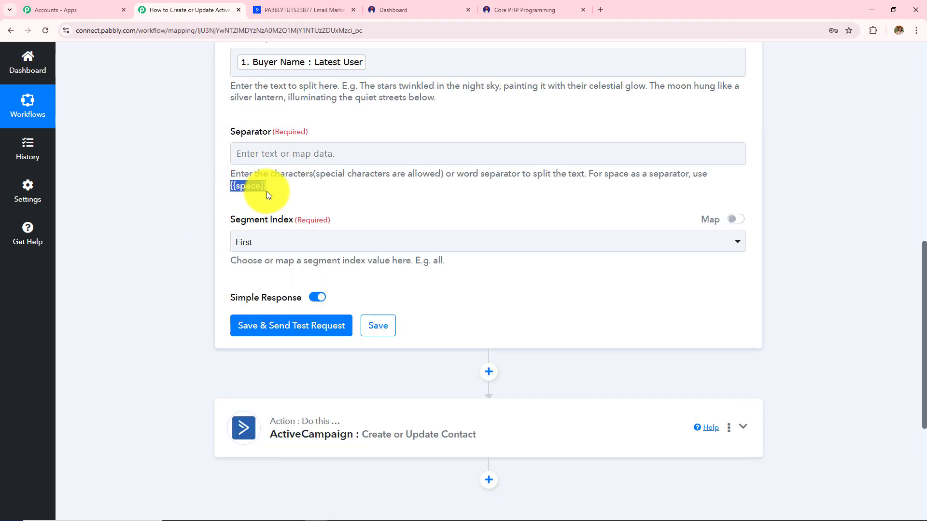
Step: Set the Split Text separator to {{space}} and the Segment Index to All, save and send a test request, and check the split results
left_click(283, 154)
type("{{space}}")
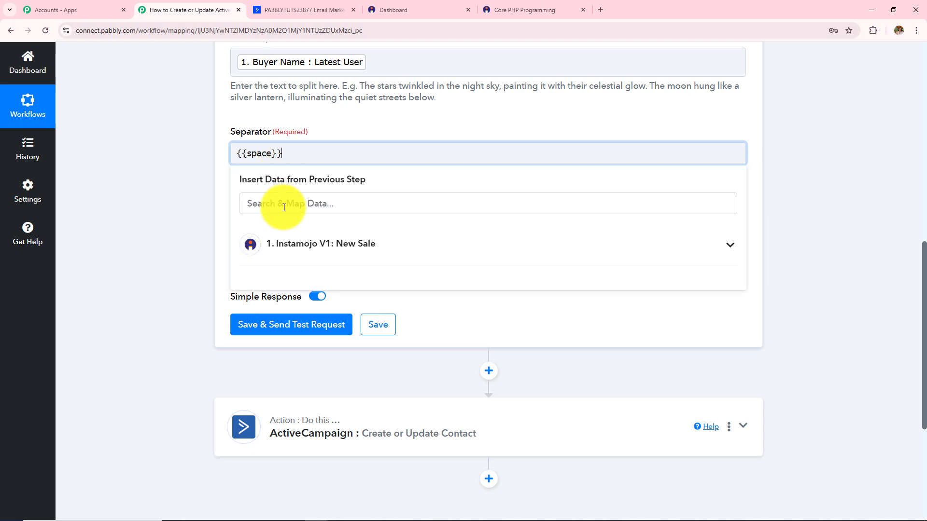
left_click(188, 237)
left_click(261, 247)
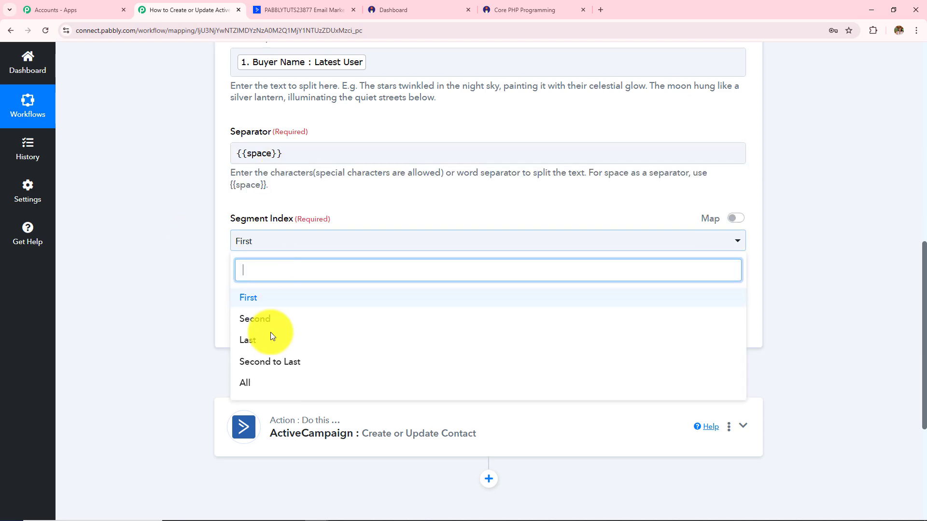
left_click(273, 380)
left_click(296, 324)
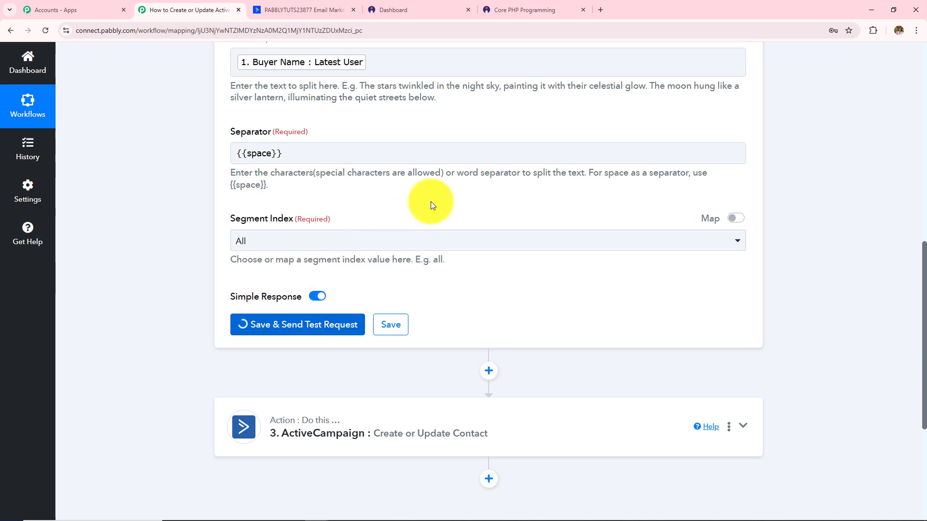
scroll(431, 201, "down", 4)
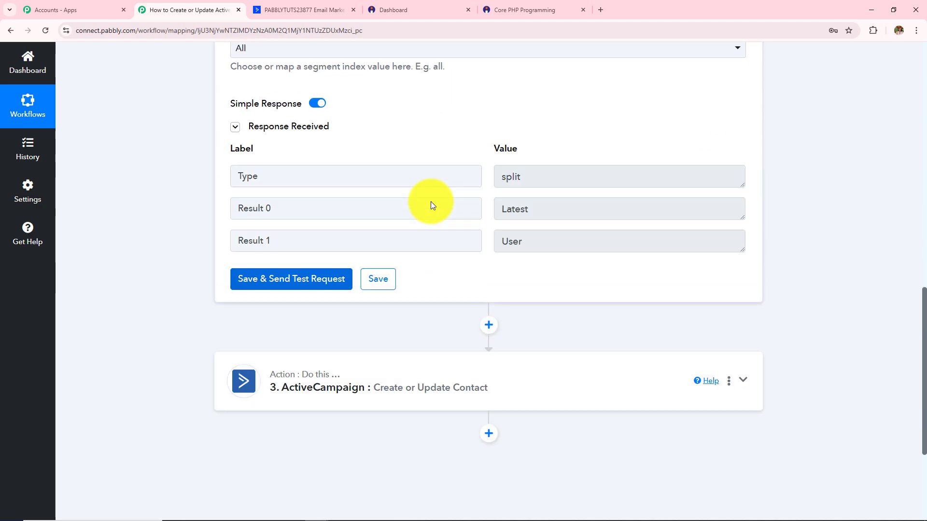
double_click(559, 208)
double_click(511, 241)
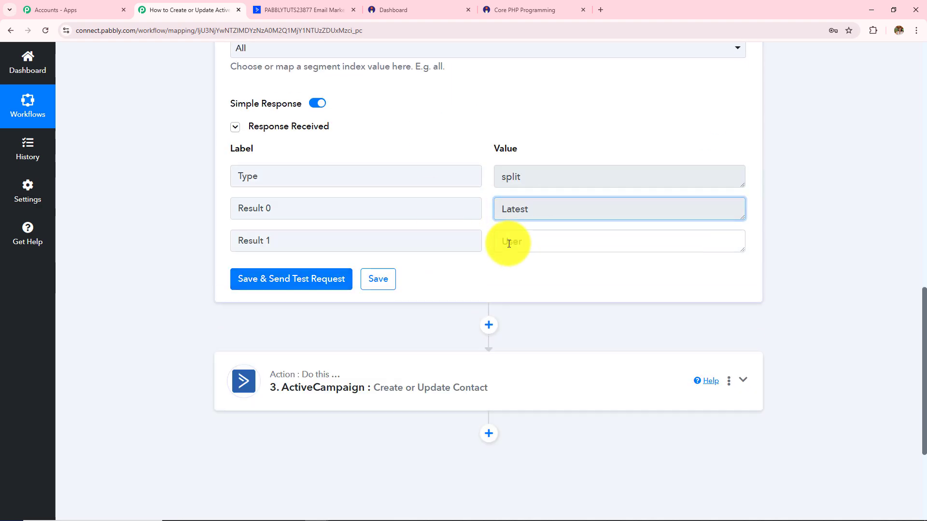
Step: In the ActiveCampaign step, map First Name to Result 0 and Last Name to Result 1 from the Split Text data
left_click(385, 371)
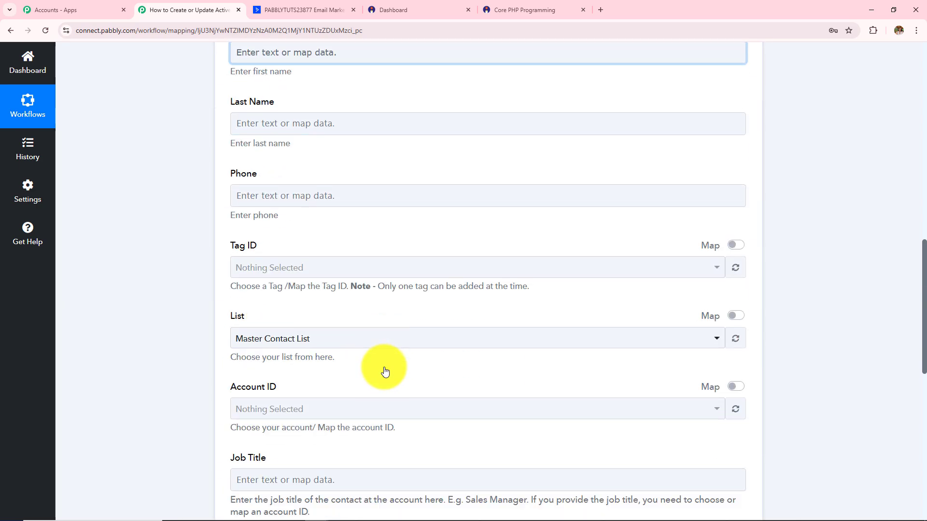
scroll(455, 268, "down", 4)
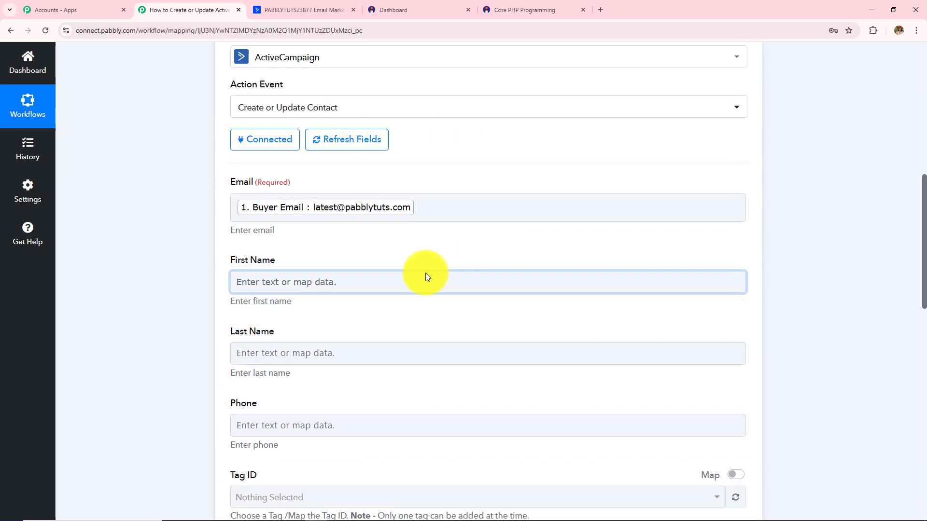
left_click(309, 282)
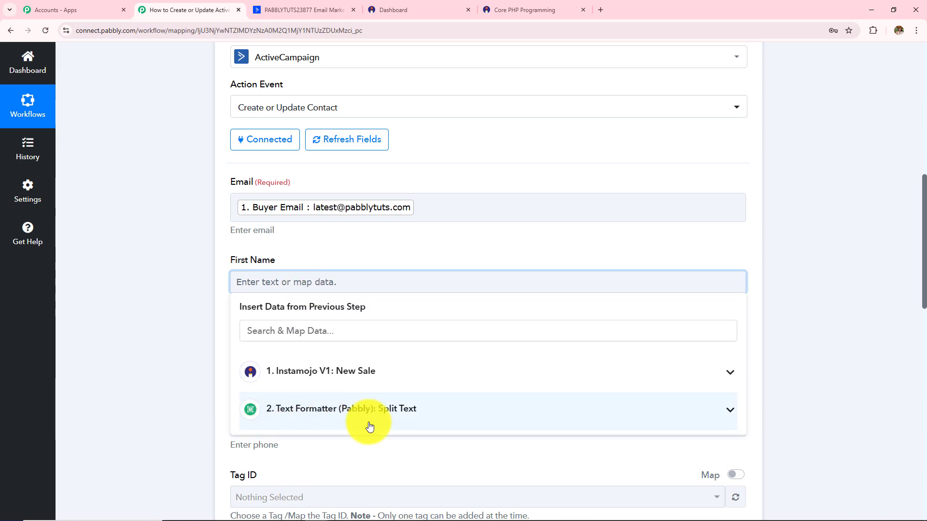
left_click(343, 423)
scroll(414, 242, "down", 3)
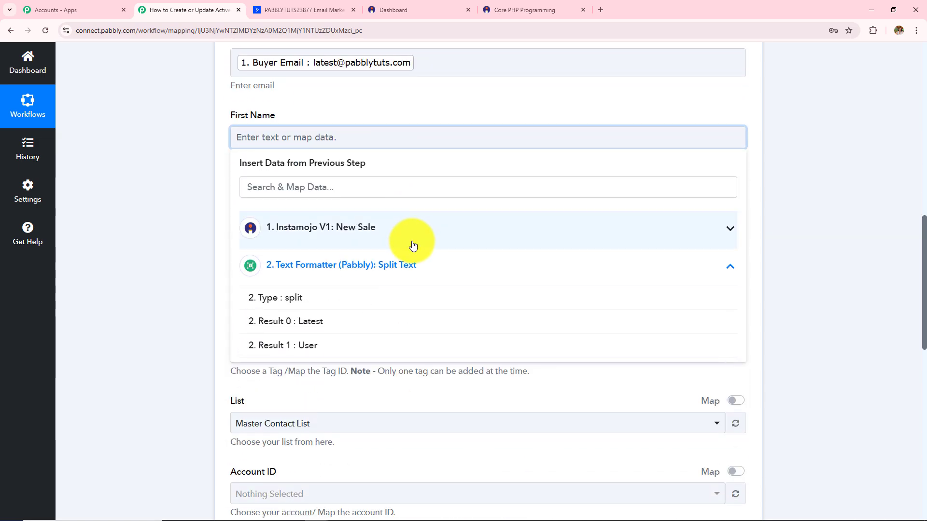
left_click(339, 329)
left_click(301, 215)
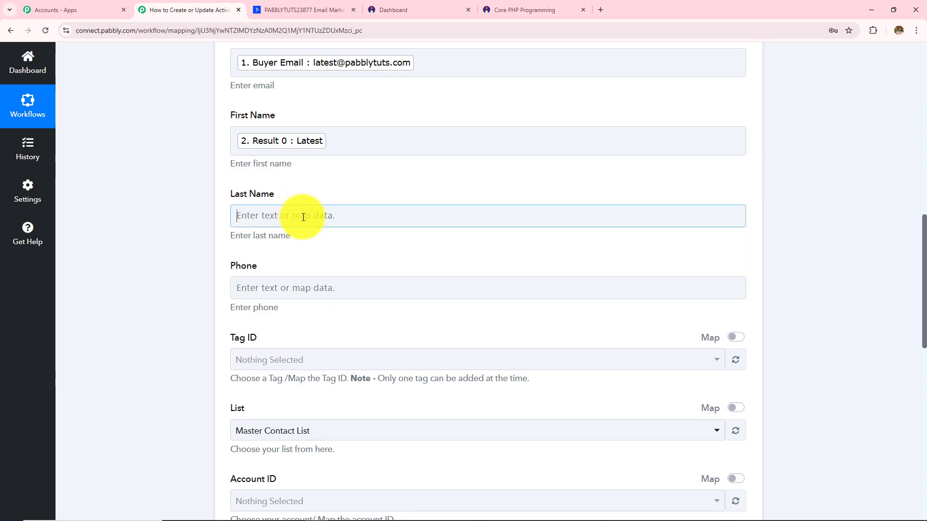
left_click(318, 341)
left_click(331, 424)
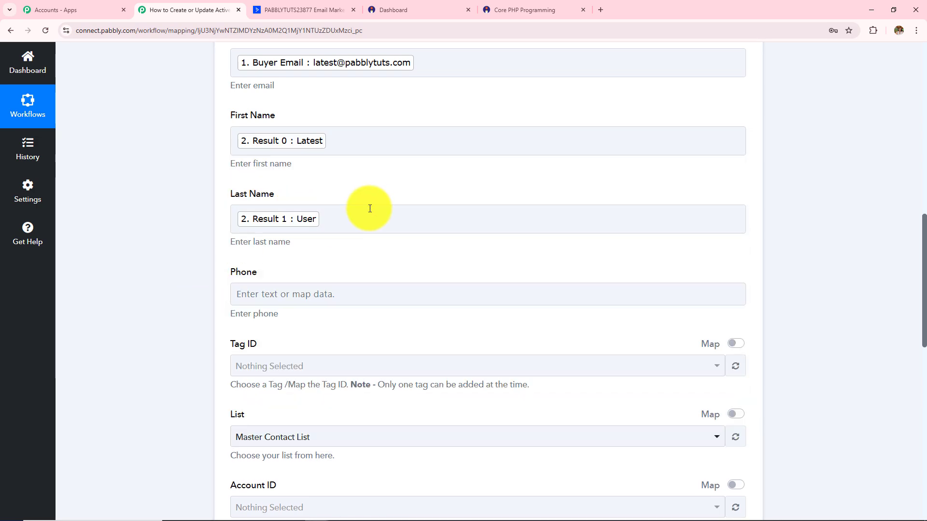
Step: Map the contact's Phone field to Buyer Phone from the Instamojo New Sale data
scroll(344, 200, "down", 2)
left_click(341, 196)
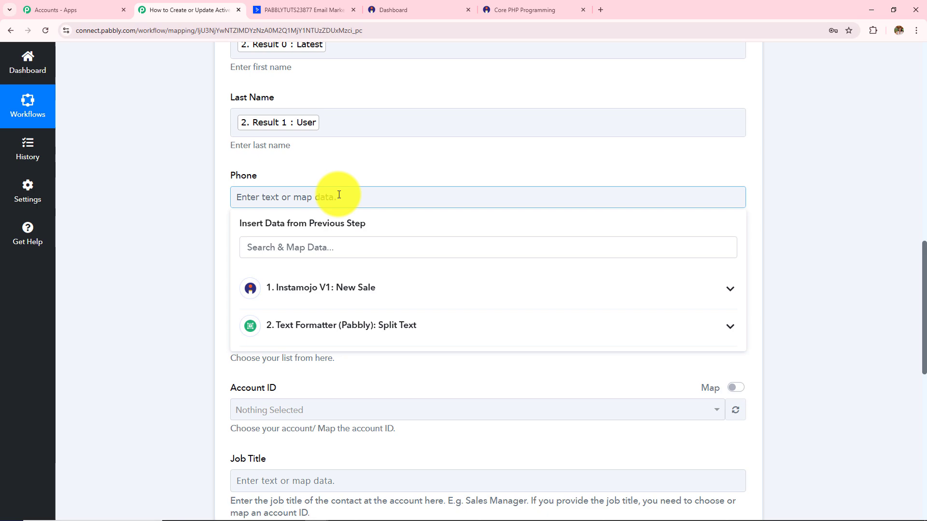
left_click(338, 299)
scroll(362, 306, "down", 10)
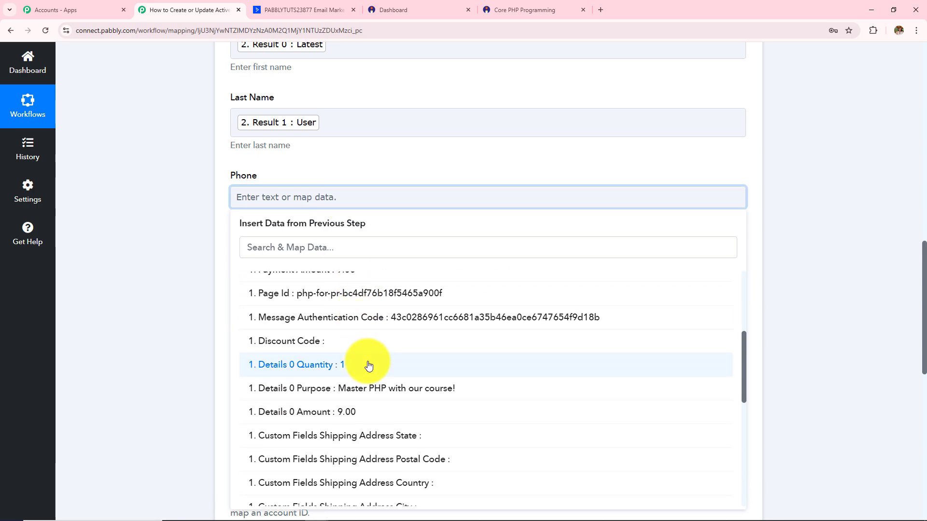
scroll(367, 365, "down", 3)
left_click(387, 452)
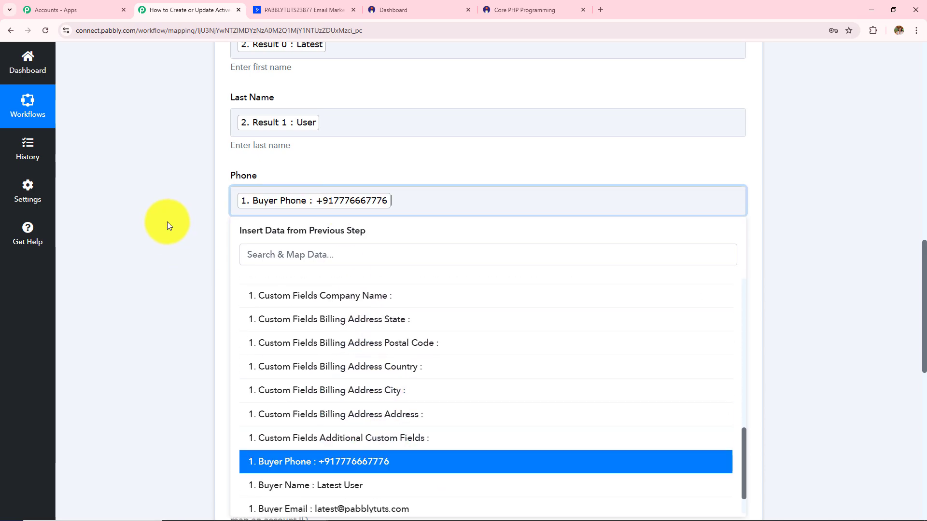
left_click_drag(167, 221, 320, 109)
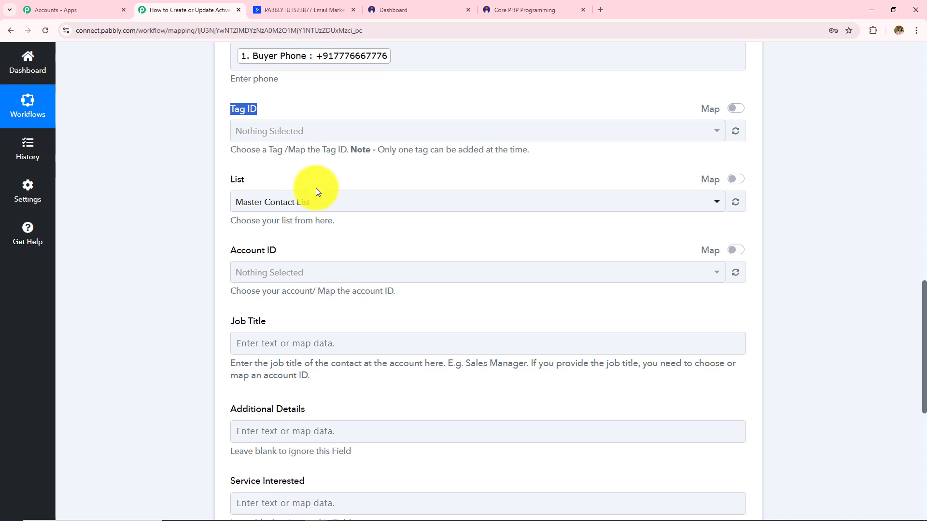
Step: Choose Master Contact List as the contact's list, leaving Account ID and Job Title empty
left_click(317, 206)
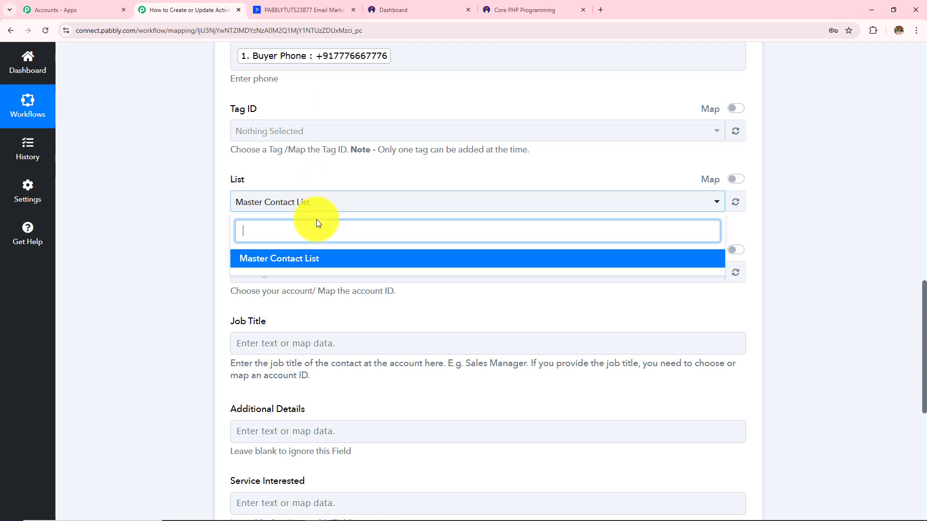
left_click(269, 261)
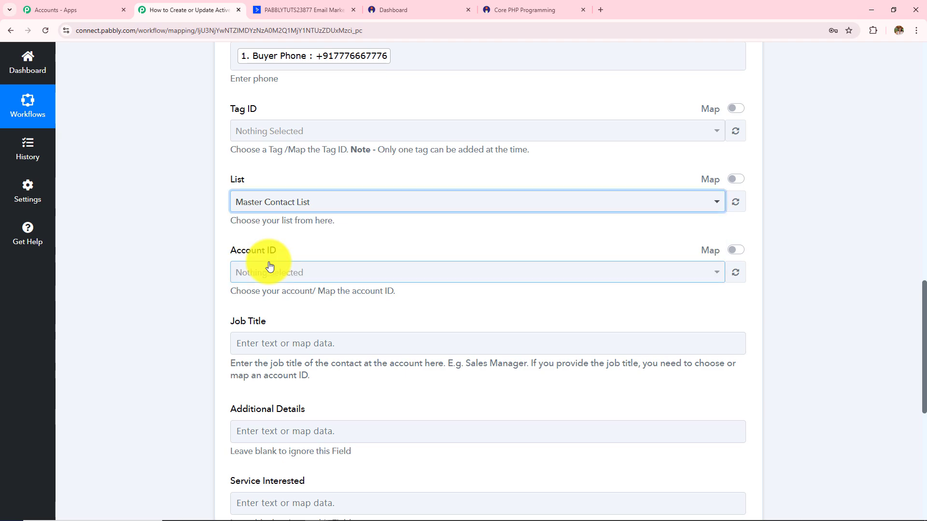
scroll(319, 220, "down", 4)
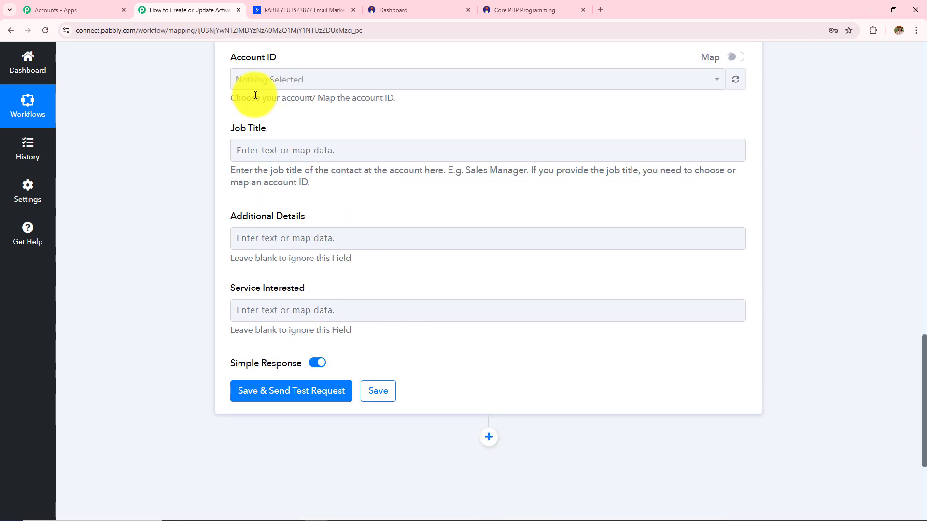
left_click_drag(228, 59, 296, 187)
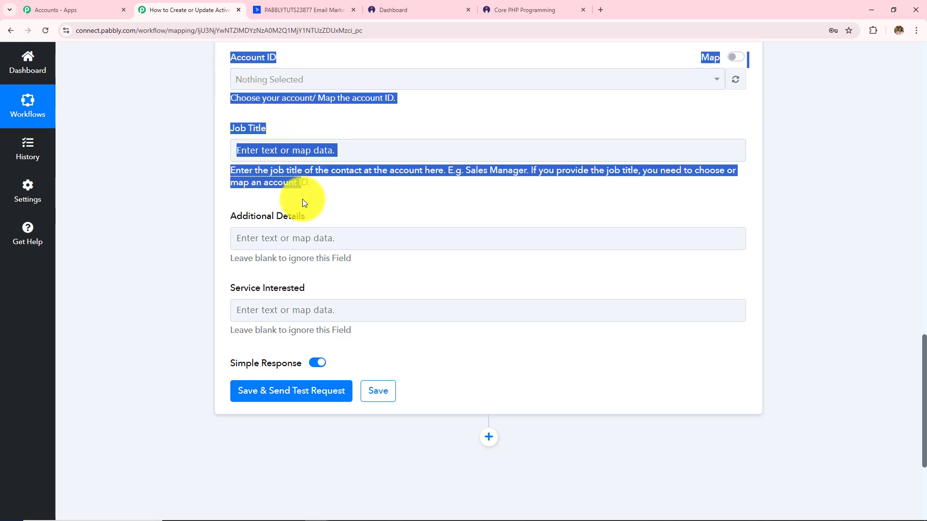
Step: Map the Additional Details field to Payment Amount from the Instamojo New Sale data
left_click(382, 240)
left_click(380, 338)
scroll(418, 289, "down", 3)
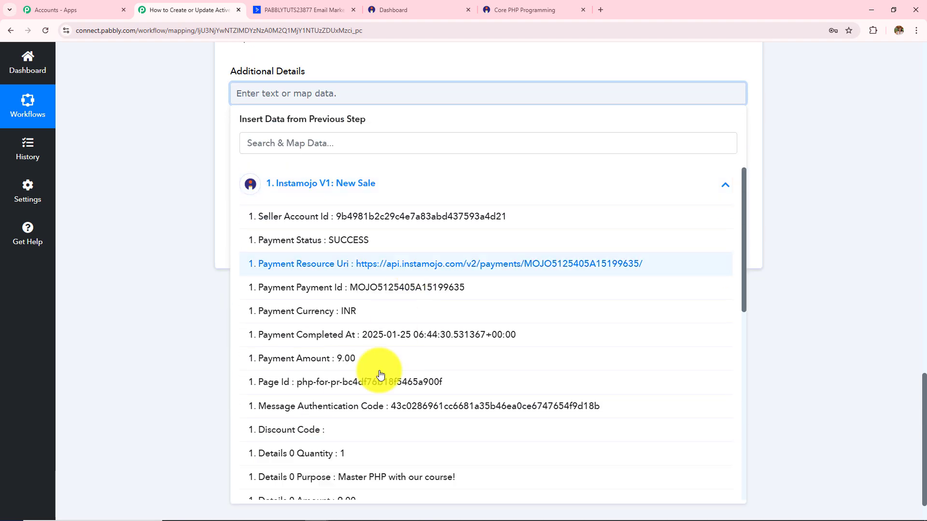
left_click(372, 360)
left_click(193, 184)
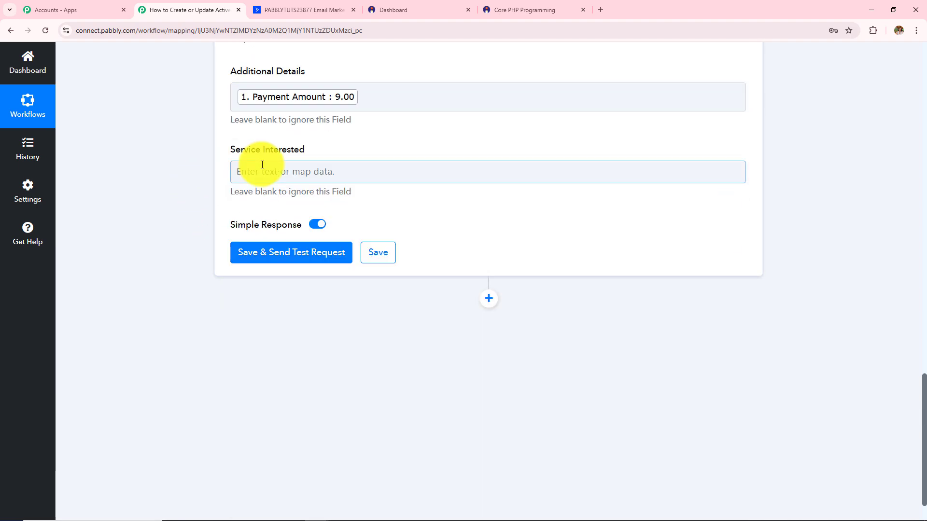
Step: Map the Service Interested field to Details 0 Purpose from the Instamojo New Sale data
left_click(262, 165)
left_click(300, 264)
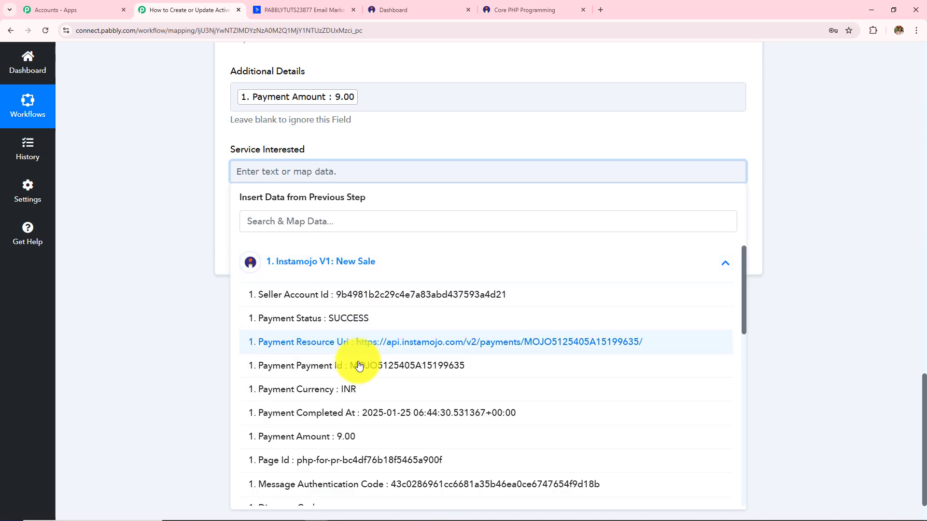
scroll(358, 365, "down", 2)
scroll(357, 365, "down", 4)
left_click(372, 265)
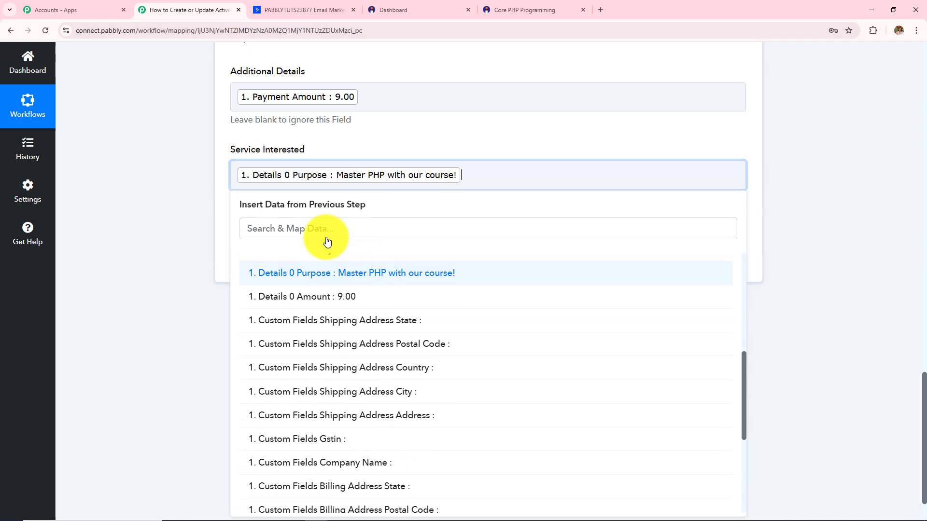
left_click(174, 151)
Step: Review all mapped fields of the ActiveCampaign Create or Update Contact action, from Email down to Service Interested
scroll(418, 178, "up", 8)
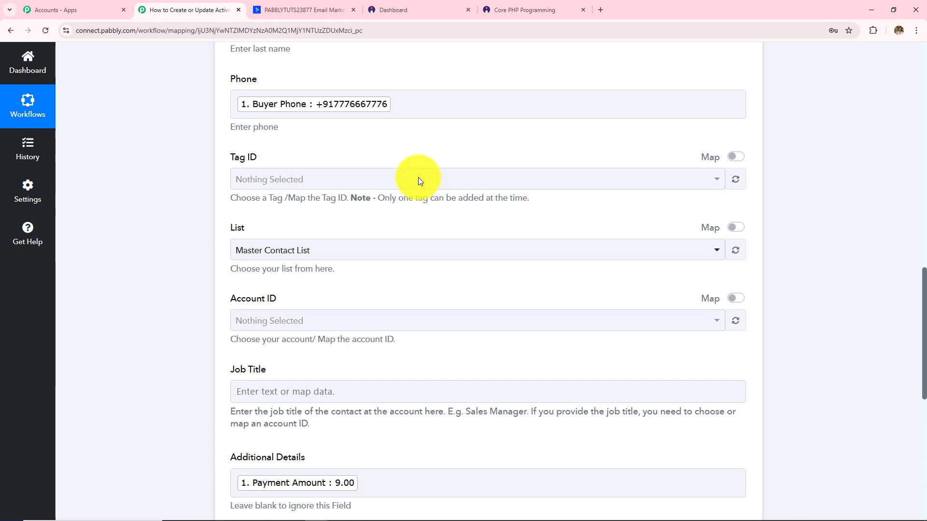
scroll(418, 181, "up", 7)
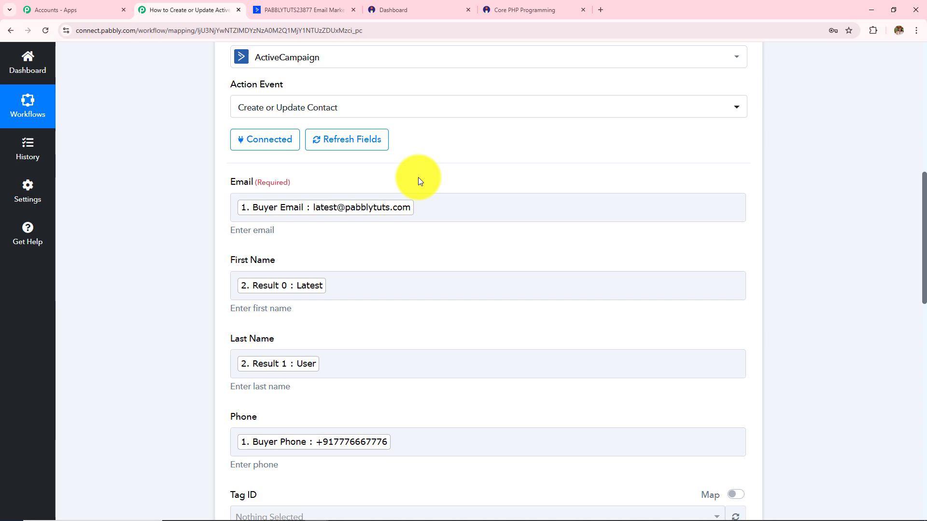
scroll(418, 181, "down", 9)
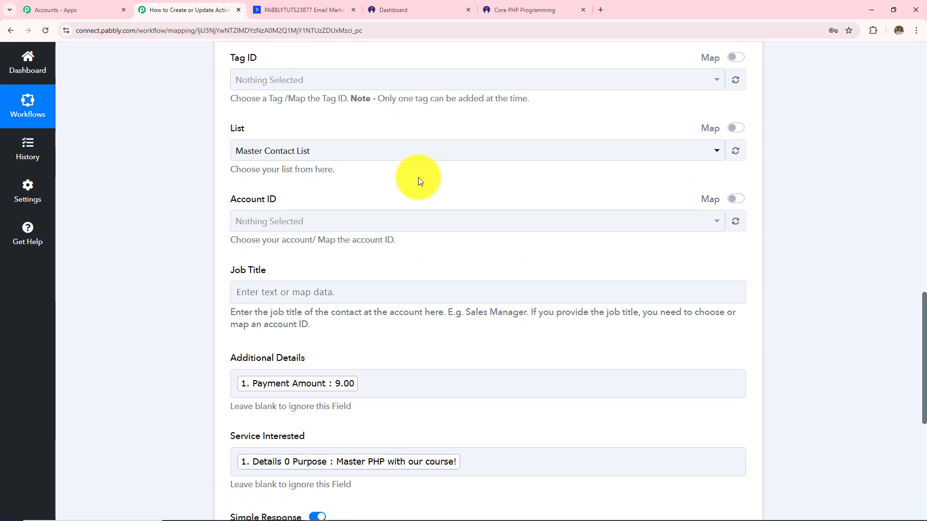
scroll(418, 181, "down", 6)
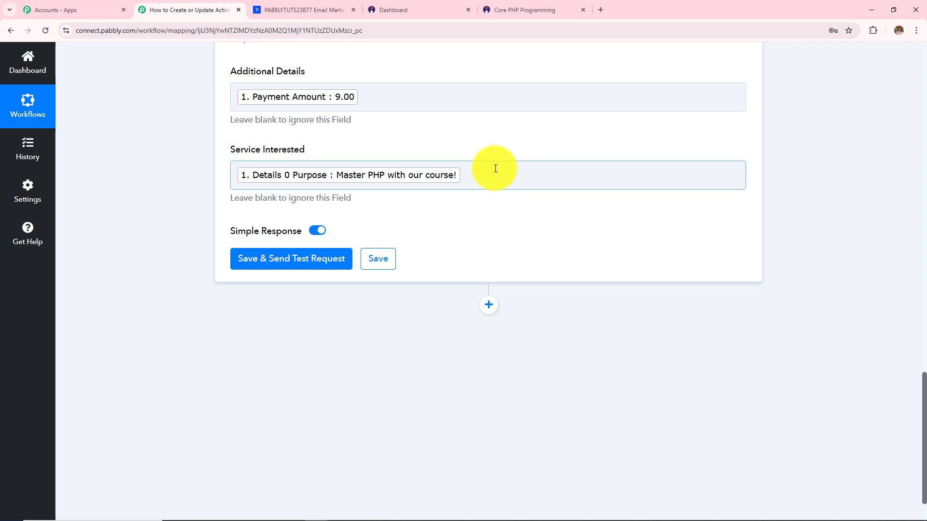
scroll(495, 168, "up", 10)
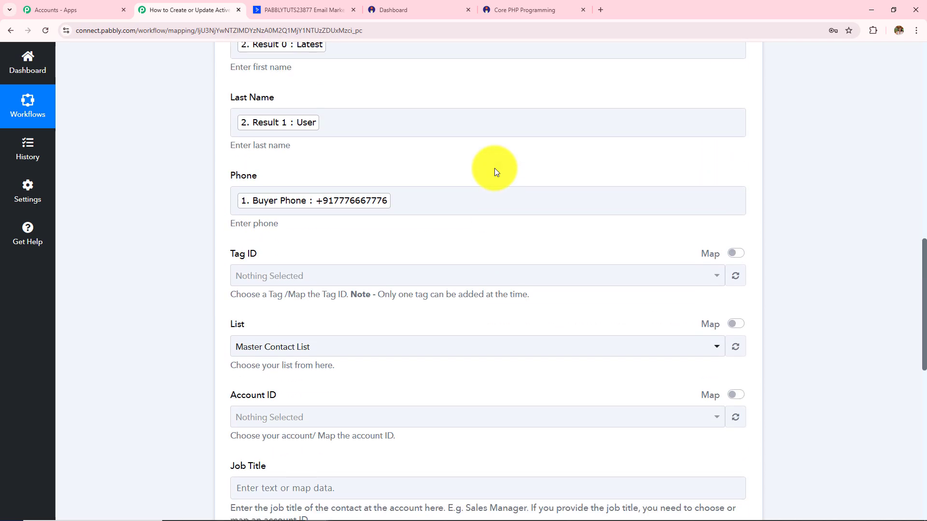
scroll(473, 186, "up", 3)
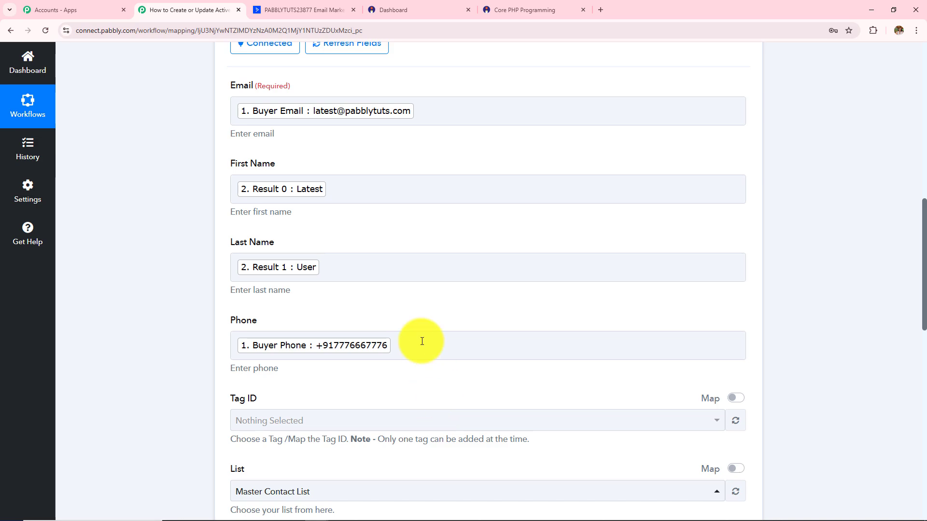
scroll(434, 385, "down", 10)
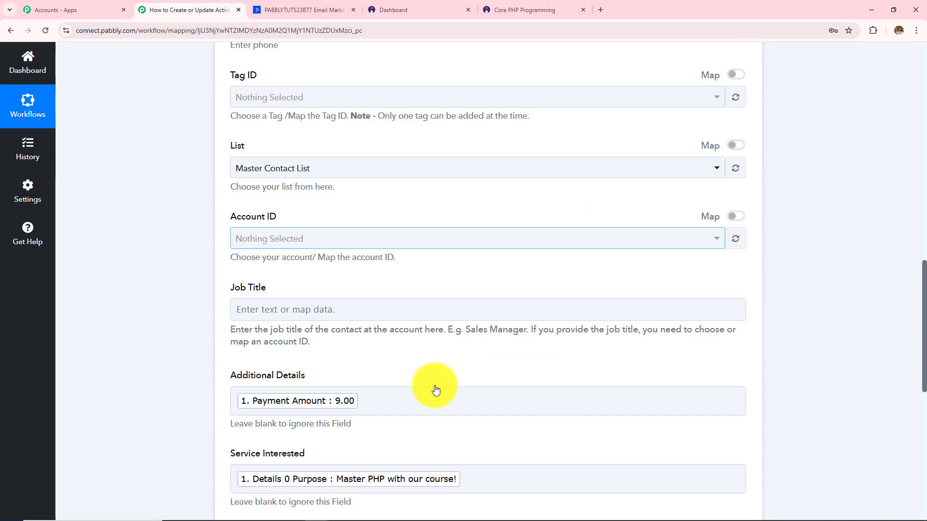
scroll(434, 385, "down", 4)
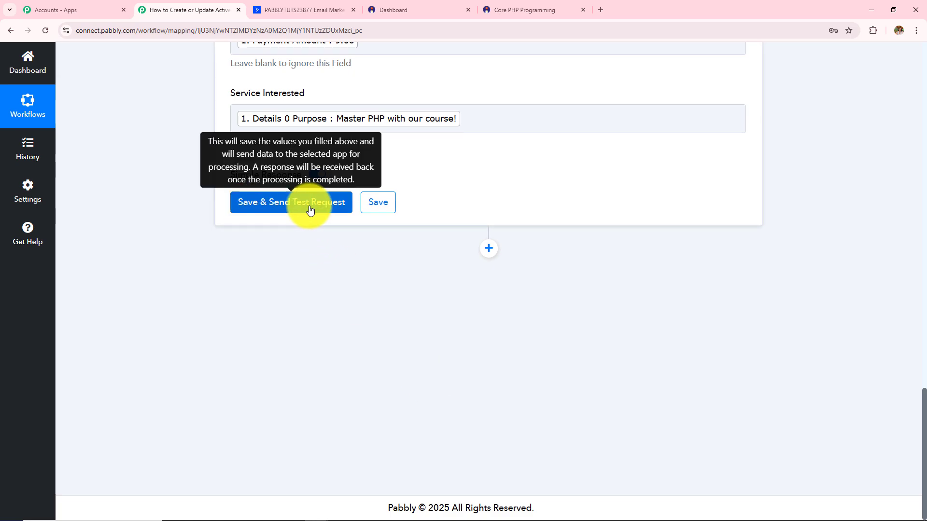
Step: Save the ActiveCampaign action, send a test request, and examine the contact and field values in the response
left_click(288, 205)
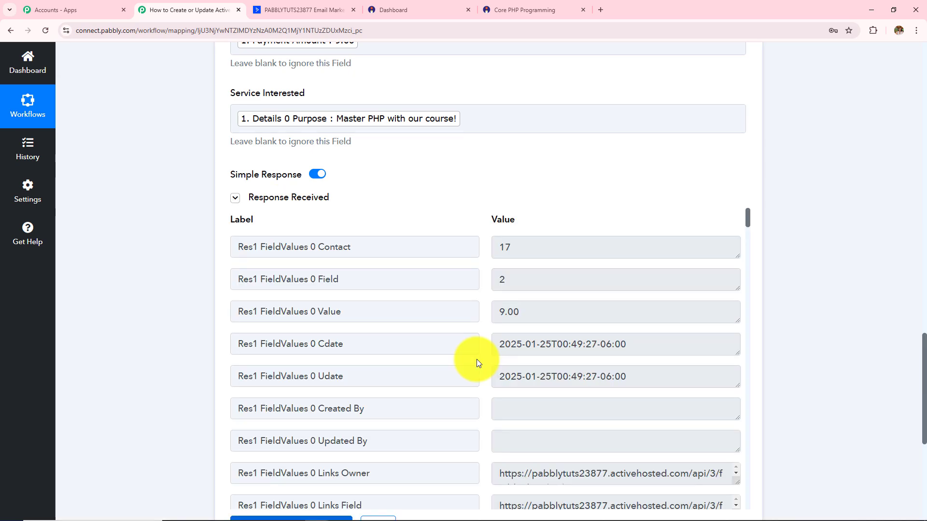
left_click(542, 246)
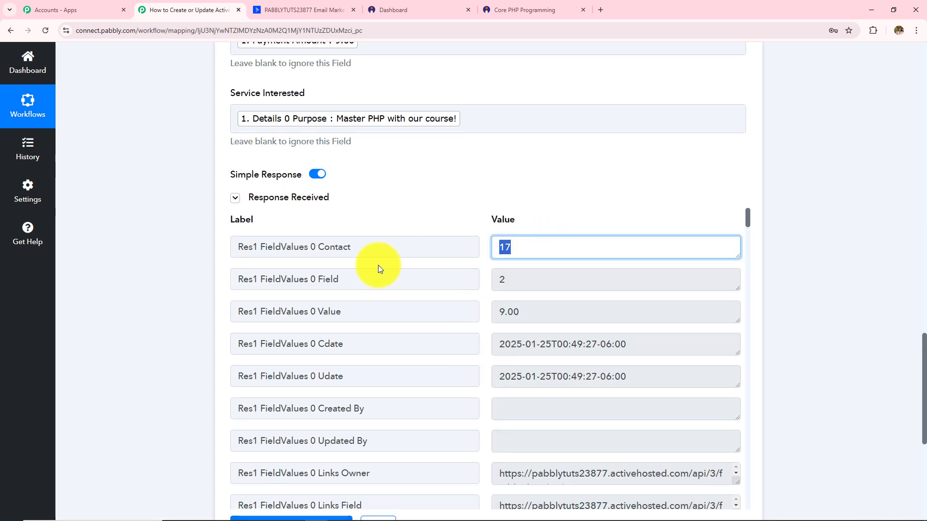
left_click(517, 278)
left_click(511, 311)
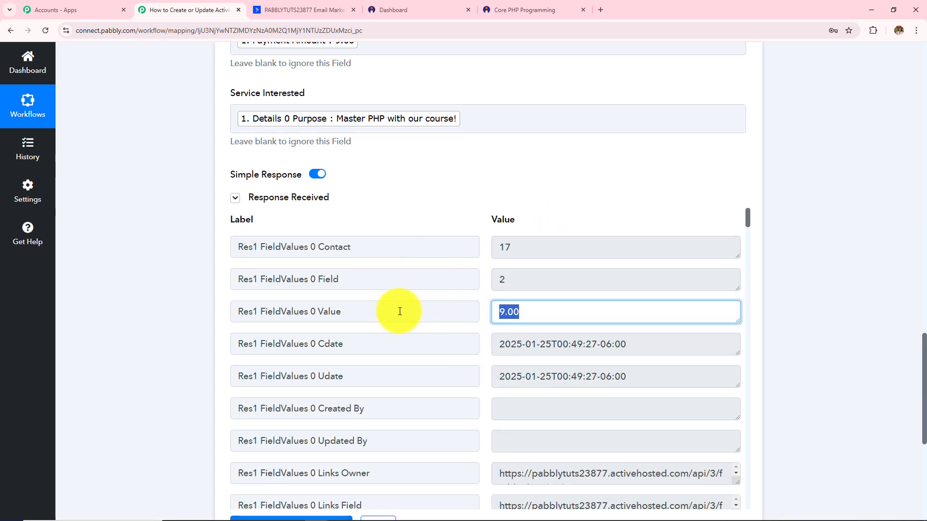
scroll(400, 311, "down", 9)
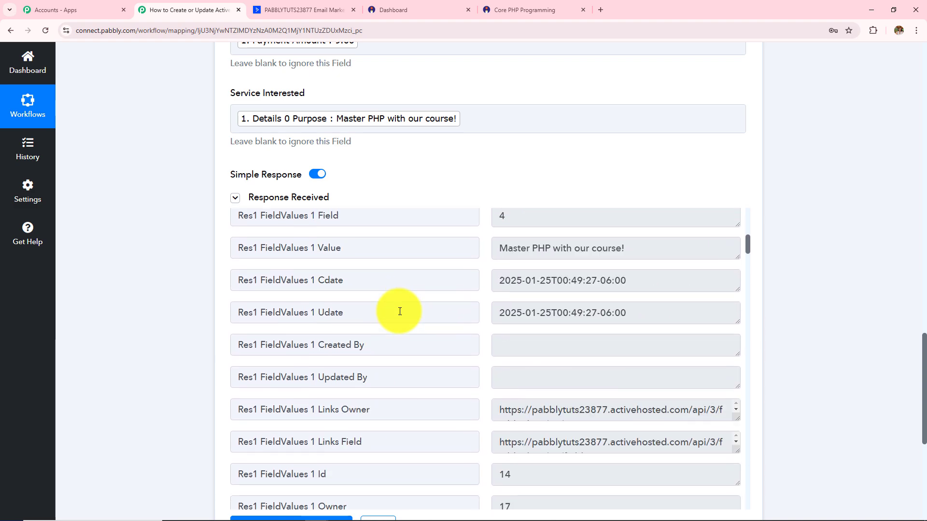
Step: Examine the contact email, phone, first name and last name fields in the ActiveCampaign test response
scroll(399, 311, "down", 7)
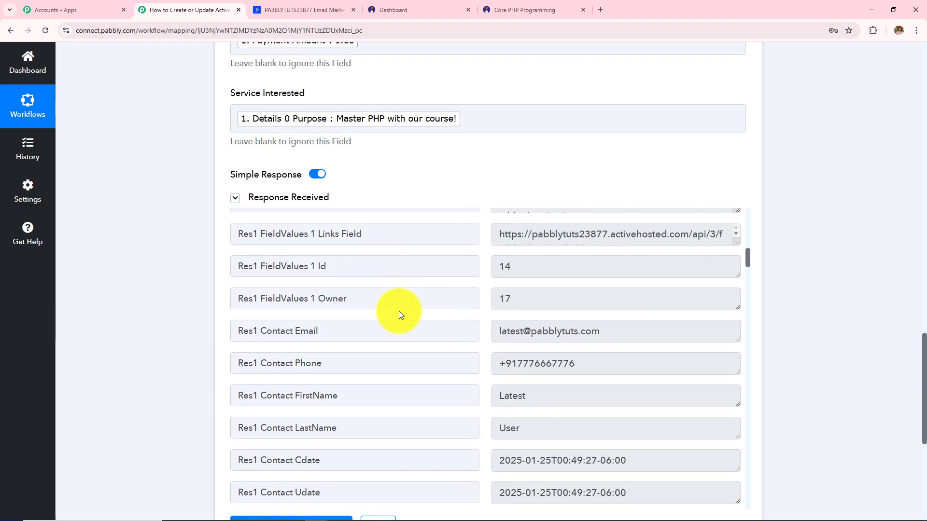
scroll(568, 296, "up", 2)
left_click(590, 314)
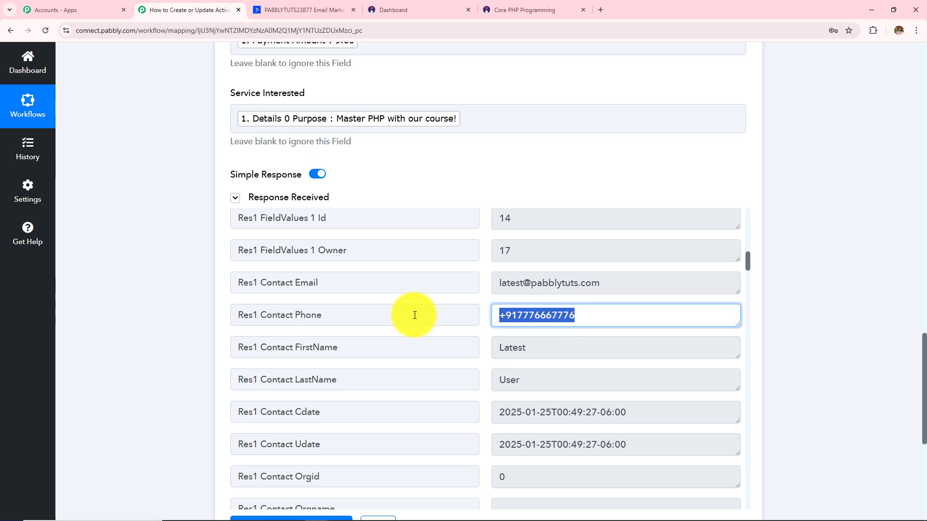
key("Tab")
Step: Switch to ActiveCampaign, open the newly created contact from the contacts list, and check its email, phone, Additional Details and Service Interested values
left_click(319, 10)
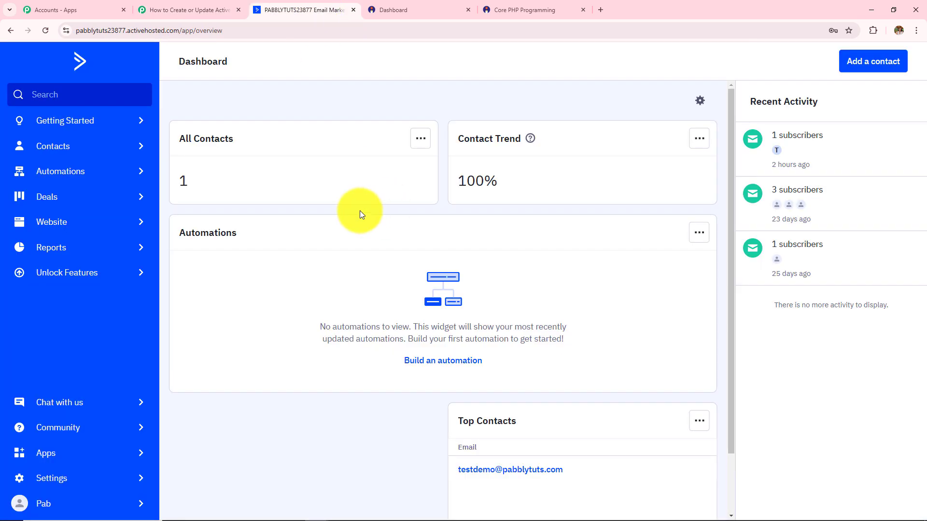
left_click(60, 148)
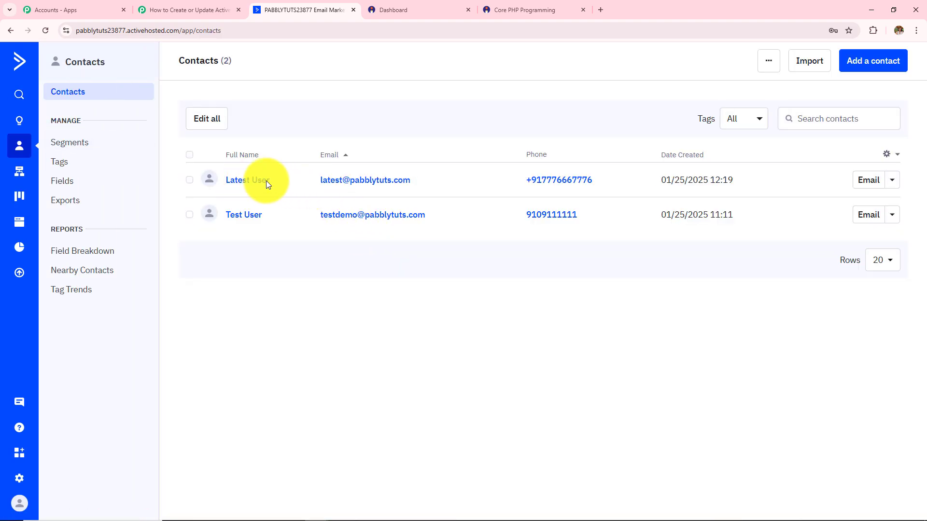
left_click(248, 186)
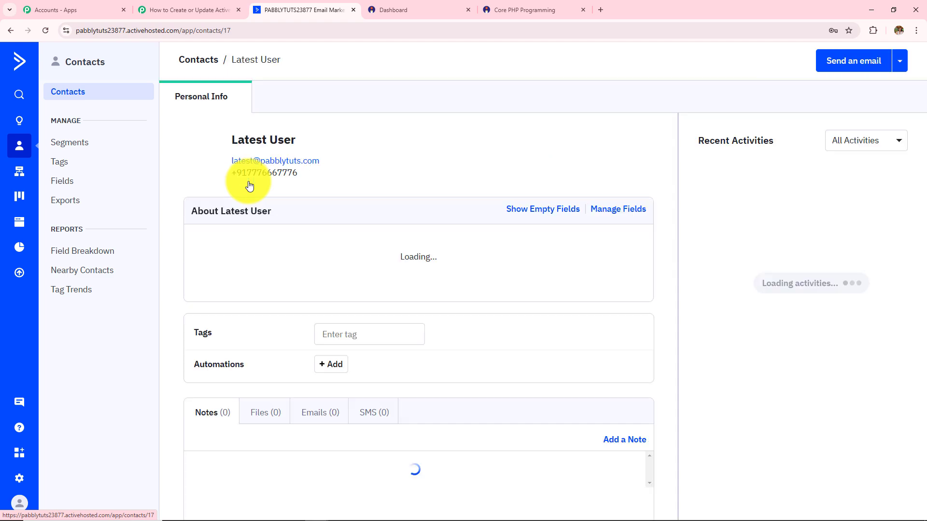
left_click_drag(229, 165, 344, 167)
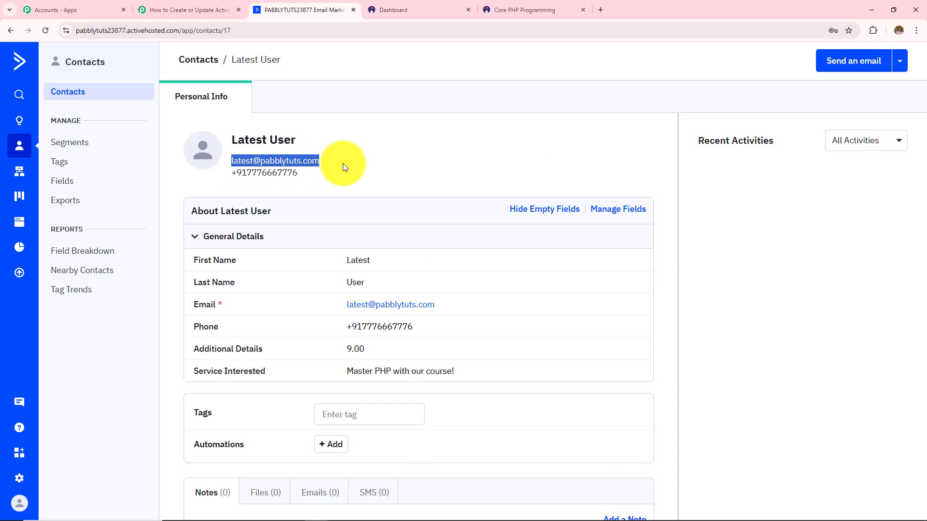
left_click_drag(227, 173, 332, 175)
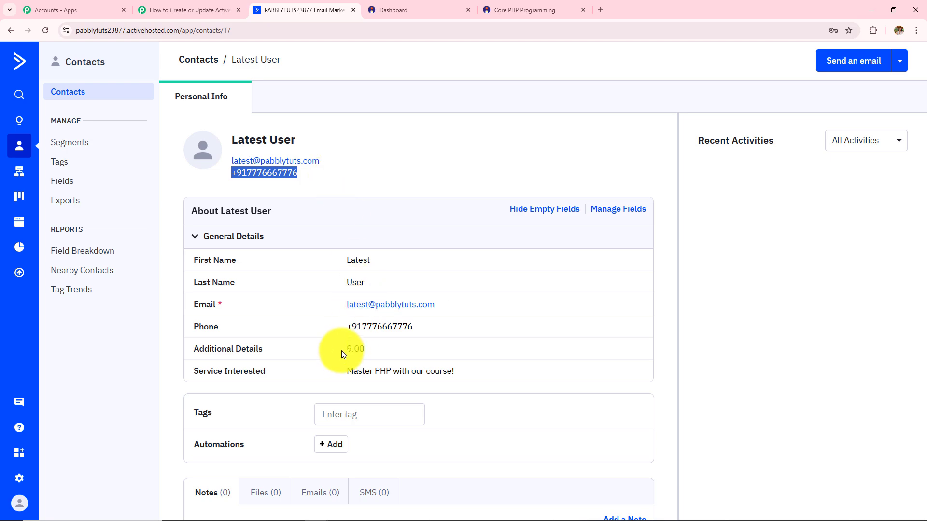
left_click_drag(344, 371, 444, 374)
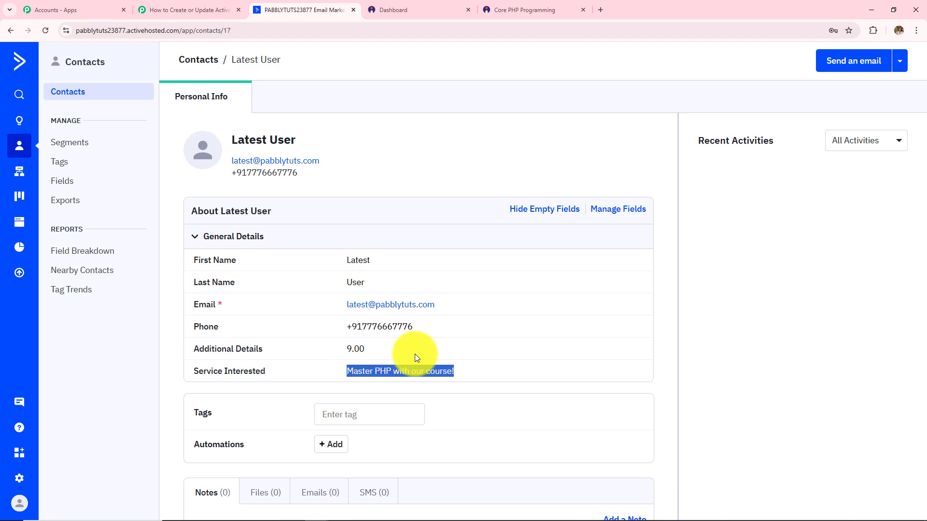
Step: Return to the Pabbly Connect workflow and review the Instamojo V1 New Sale trigger, from its webhook setup to the captured buyer data
left_click(188, 10)
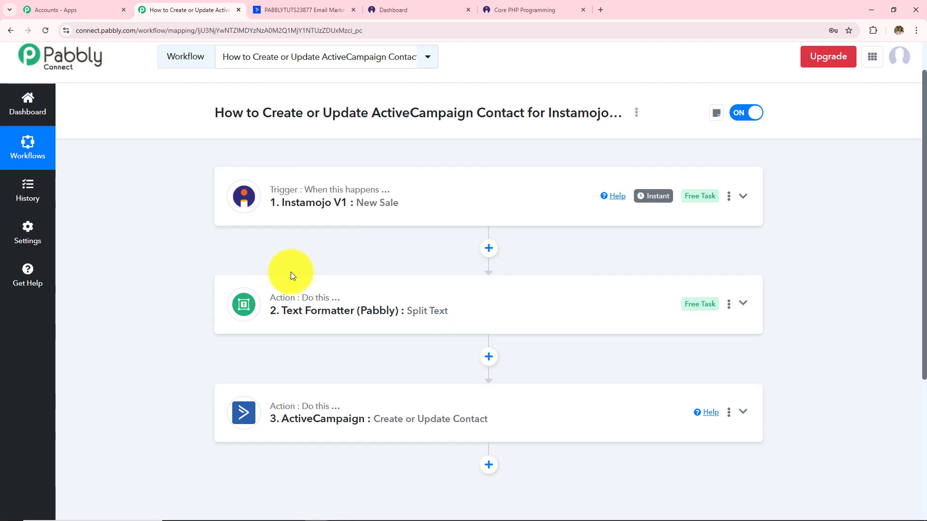
left_click(313, 198)
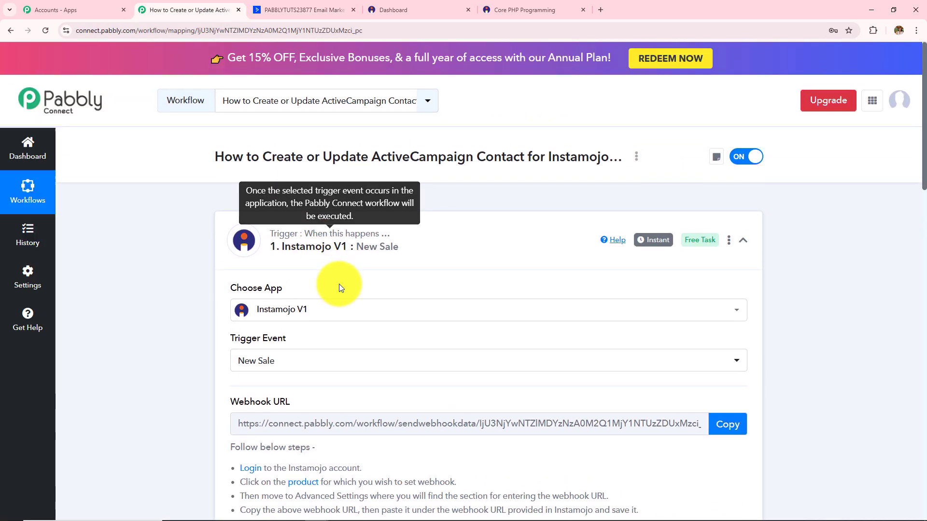
scroll(340, 288, "down", 3)
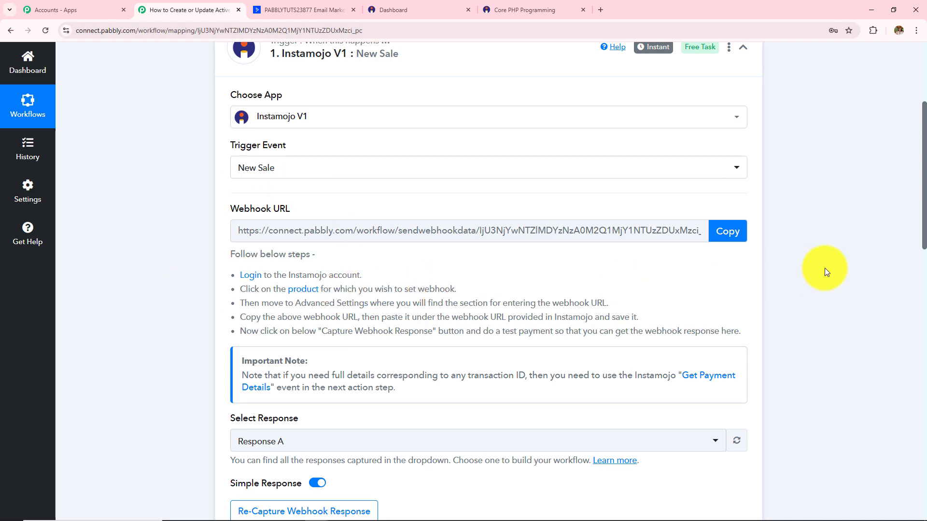
scroll(806, 273, "down", 3)
scroll(770, 262, "down", 3)
scroll(770, 262, "down", 4)
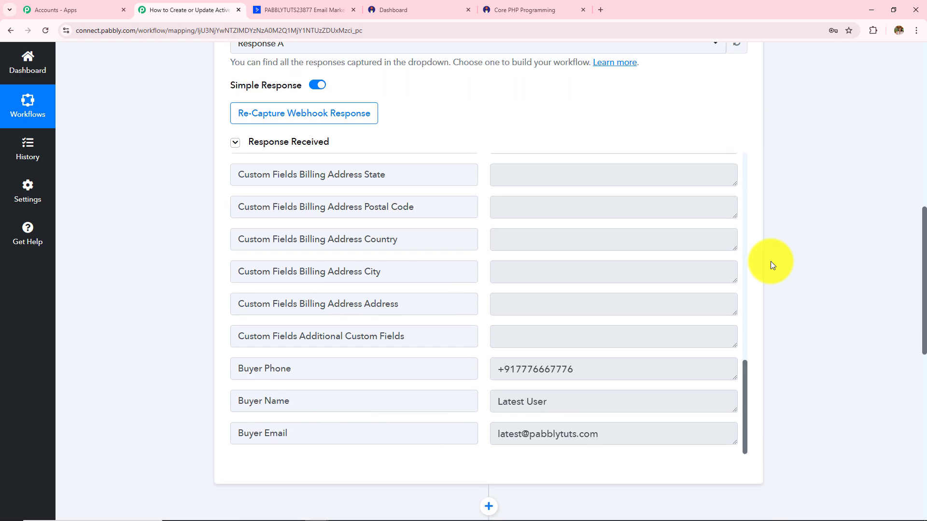
scroll(806, 294, "down", 6)
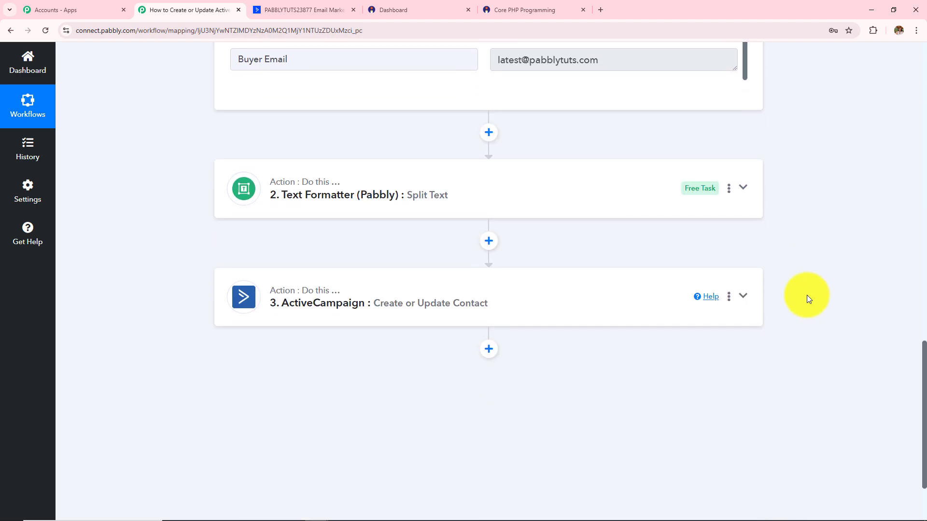
scroll(807, 295, "down", 3)
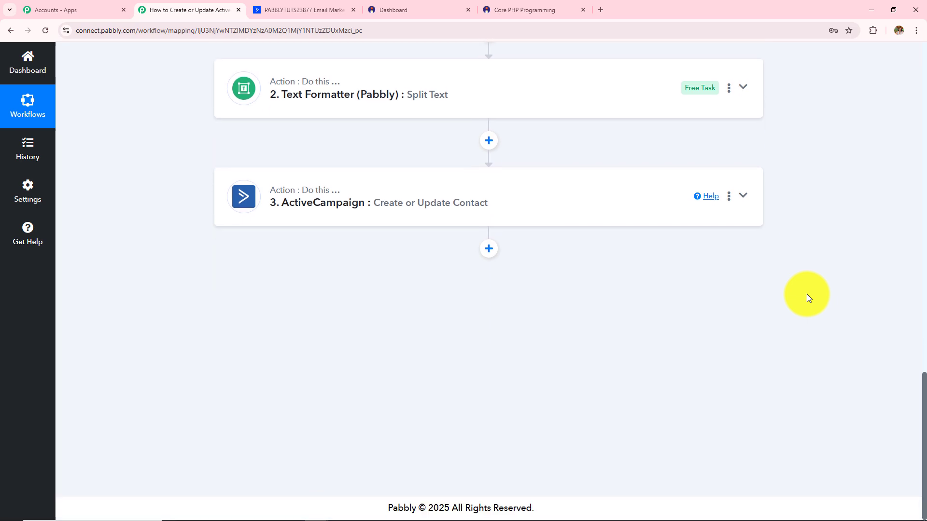
Step: Review the ActiveCampaign action's mapped fields and received response, and compare them with the ActiveCampaign contacts list before returning to the workflow
left_click(332, 203)
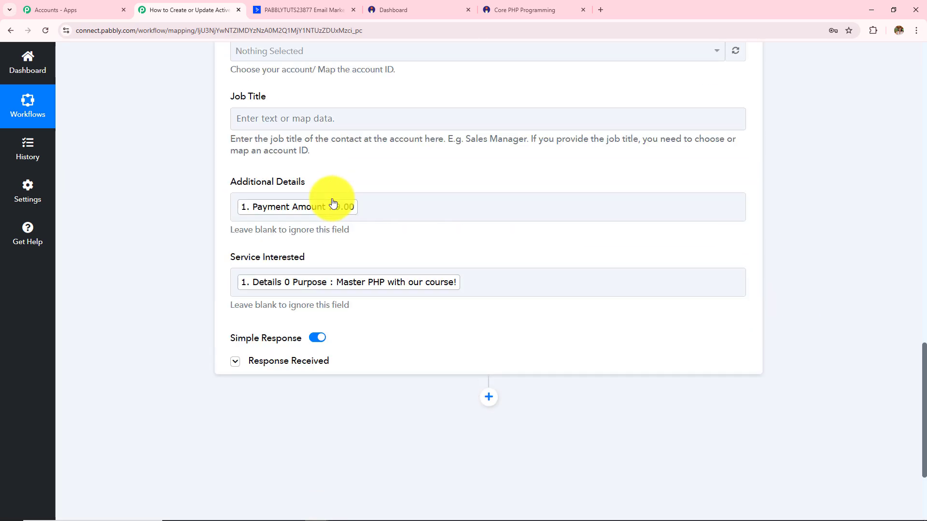
scroll(365, 309, "down", 10)
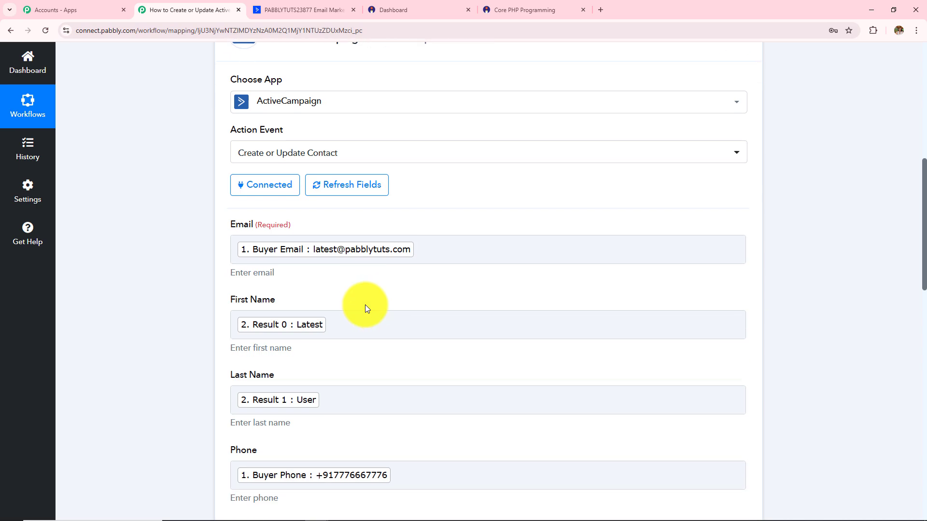
scroll(365, 305, "down", 3)
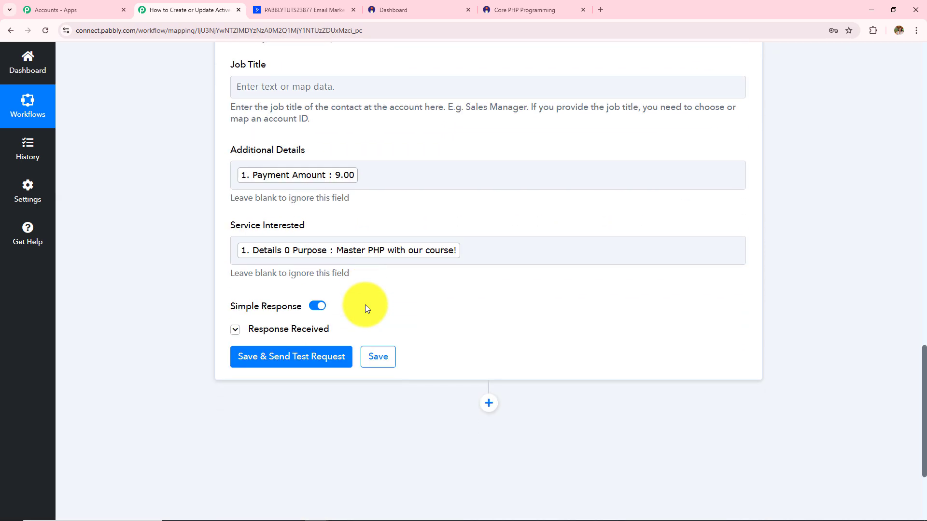
left_click(304, 328)
scroll(413, 272, "down", 3)
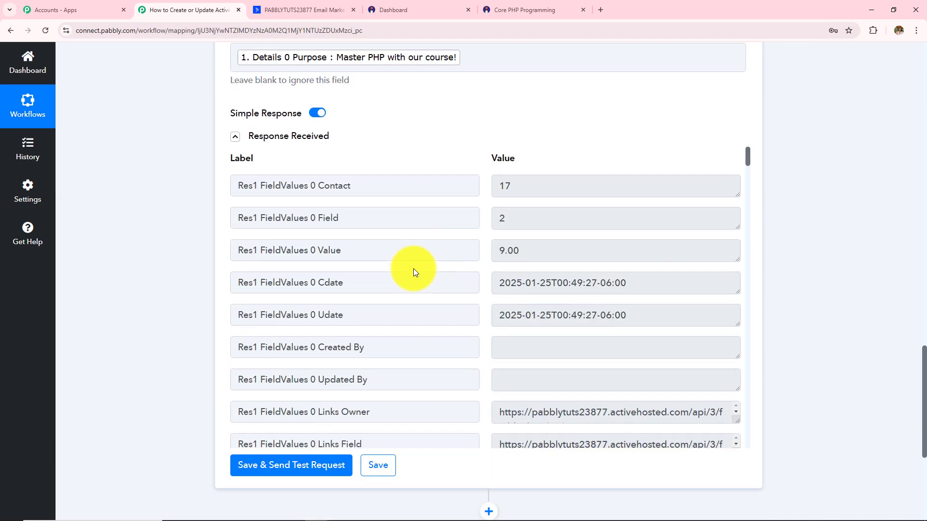
left_click(299, 10)
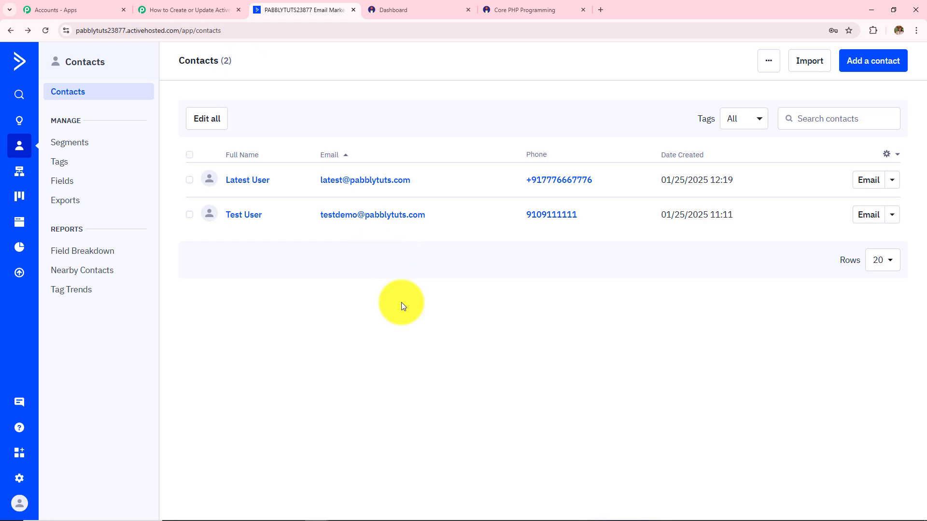
left_click(178, 10)
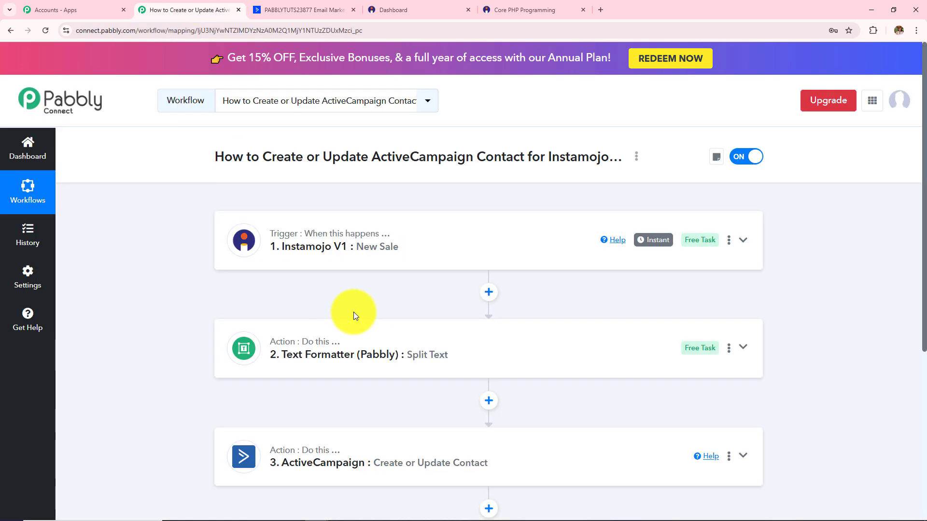